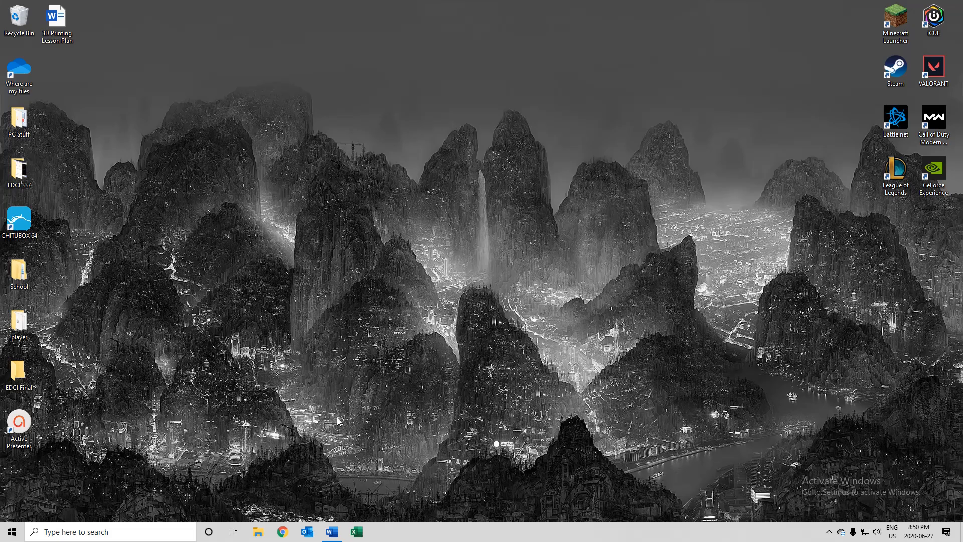
- Search the web for "cura" in Chrome and open the Ultimaker Cura software page
click(283, 531)
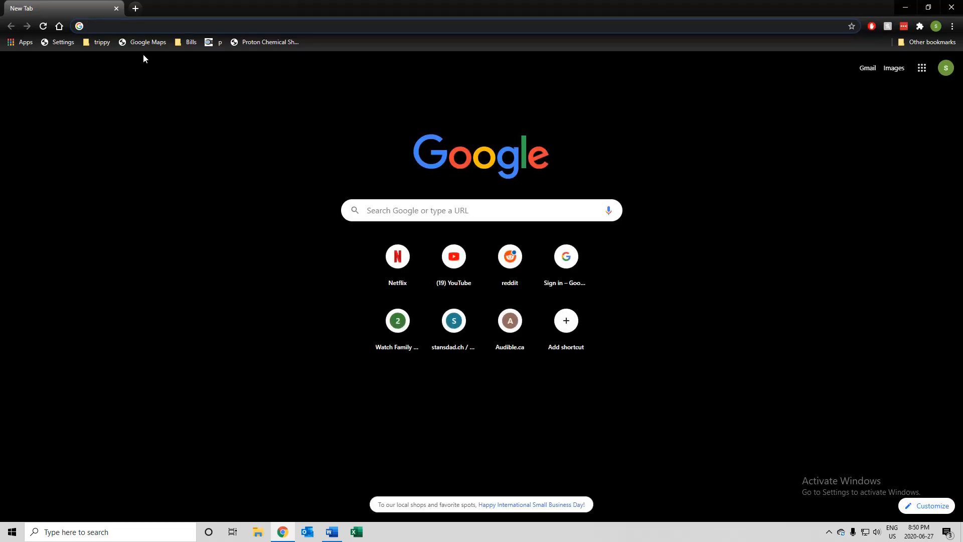
click(149, 22)
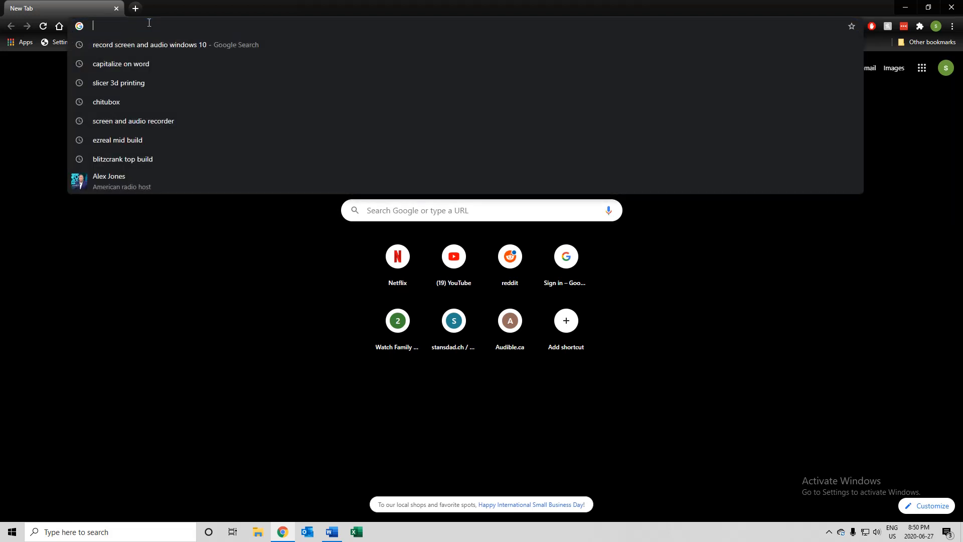
text(cura)
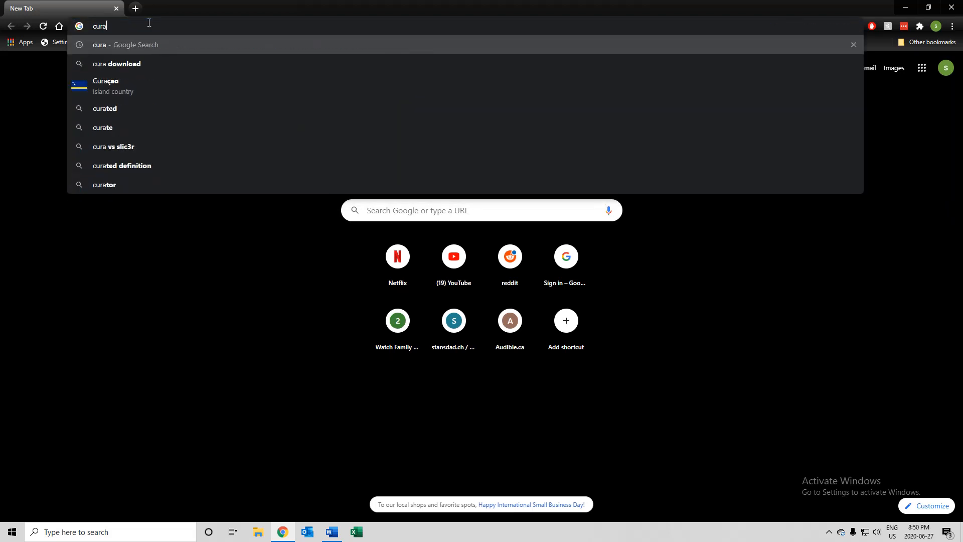
key(Return)
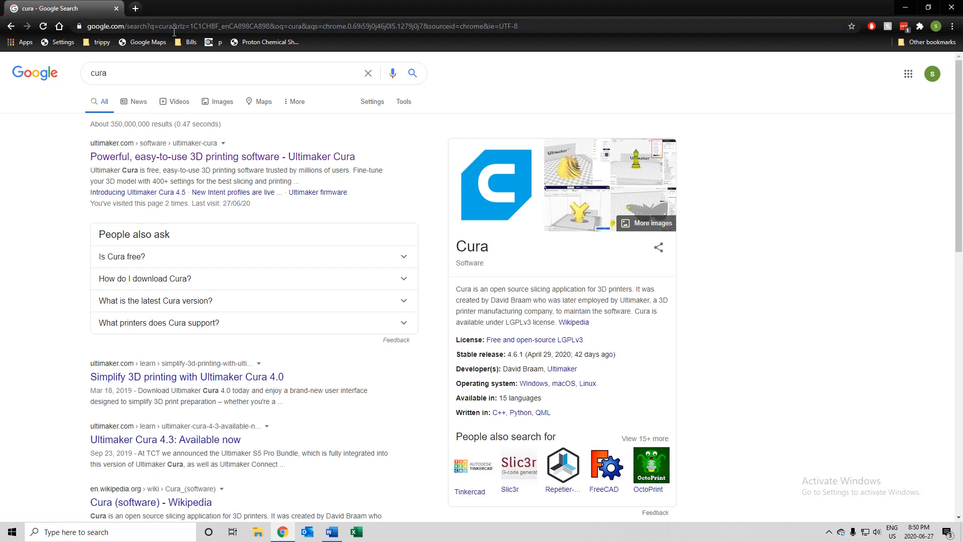
click(179, 157)
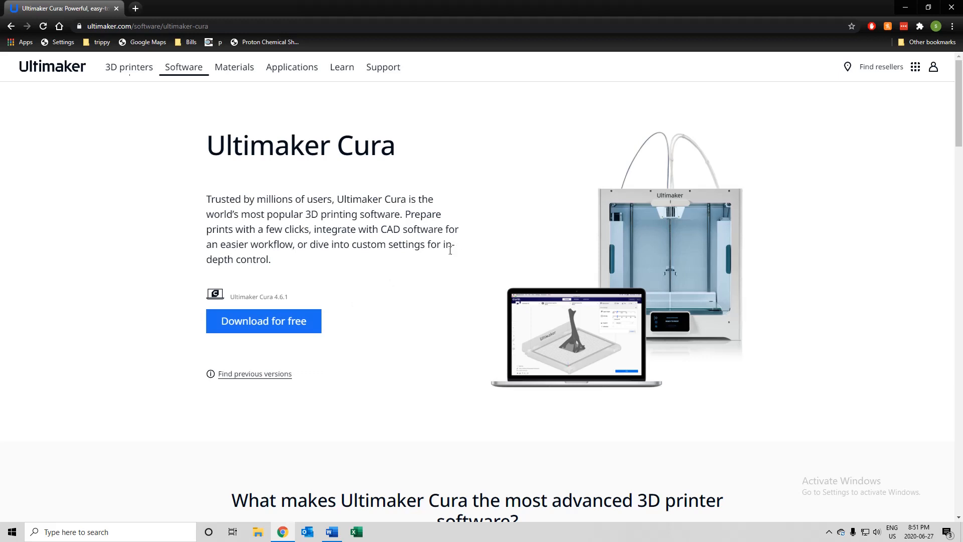
- Minimize the browser, search the computer for "cura" and launch Ultimaker Cura 4.6
click(906, 8)
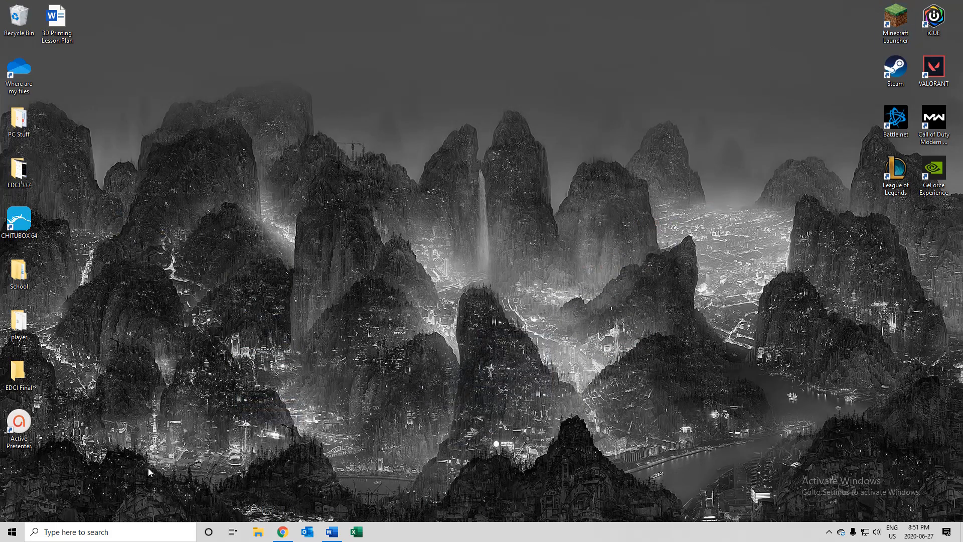
click(116, 536)
text(cura)
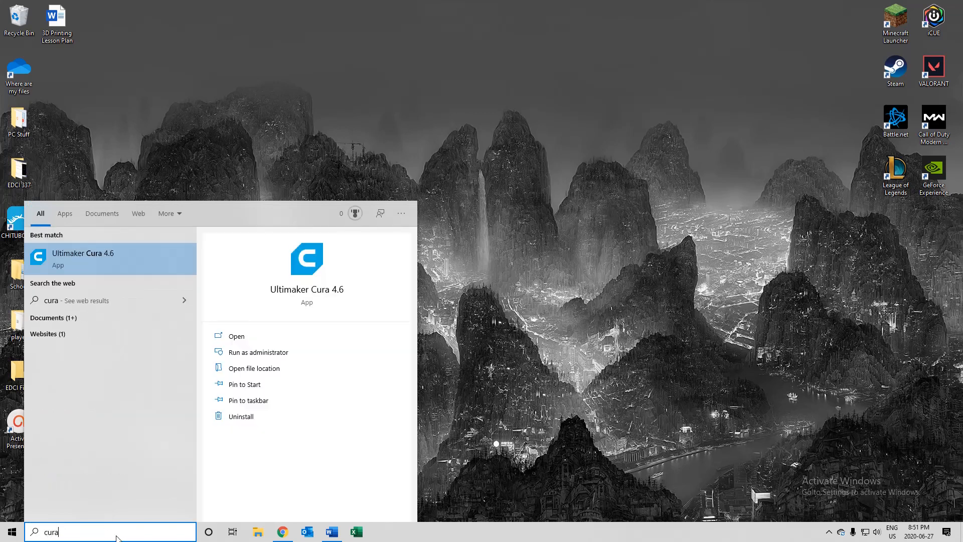
click(116, 271)
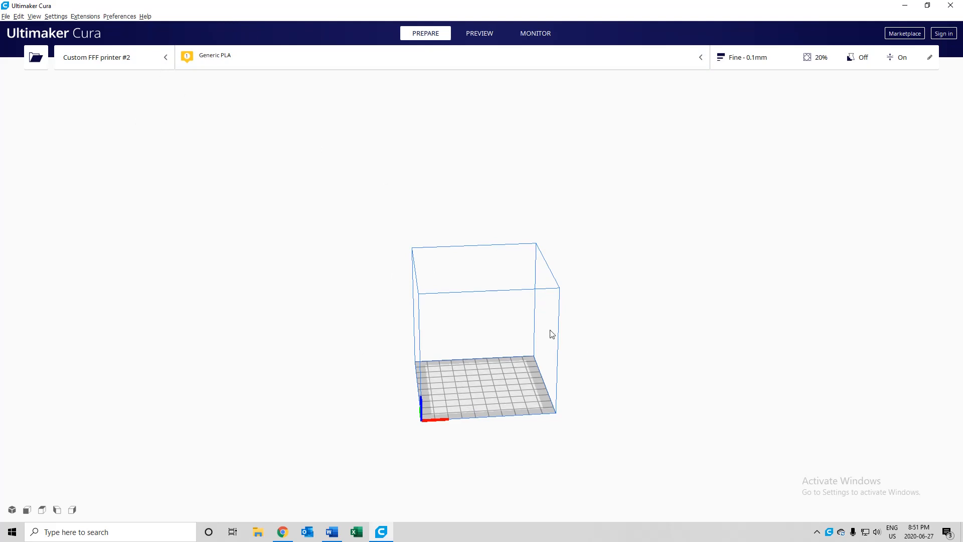
- Start adding a non-networked printer and look through the list of printer manufacturers
click(151, 61)
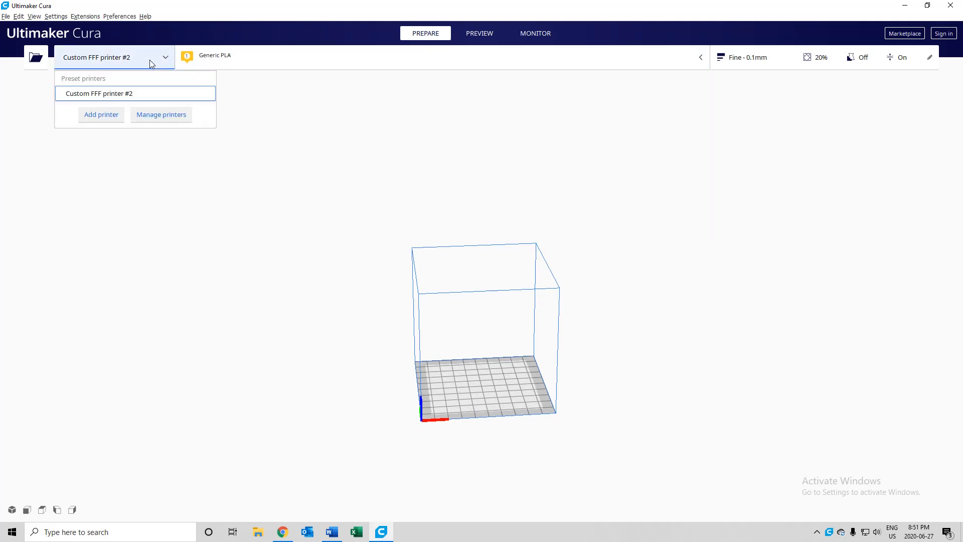
click(89, 119)
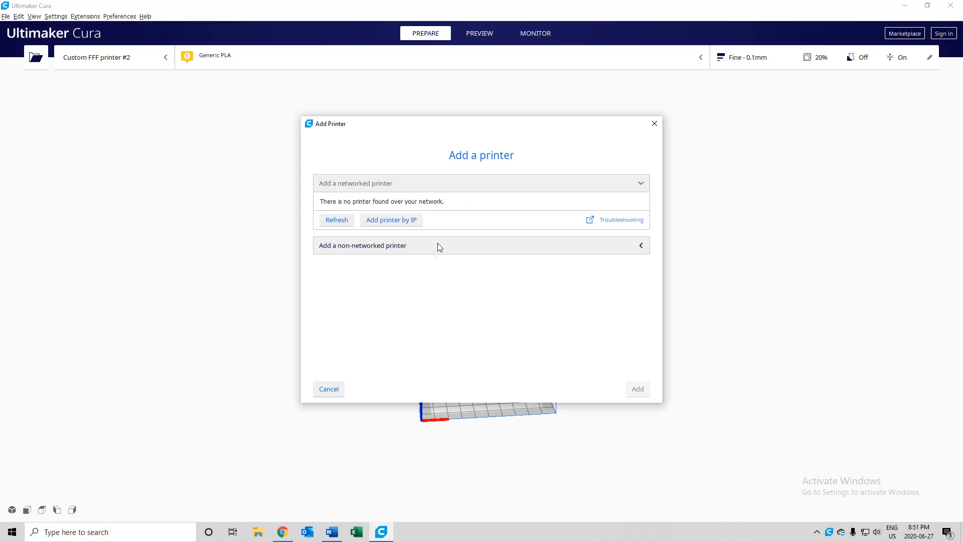
click(370, 249)
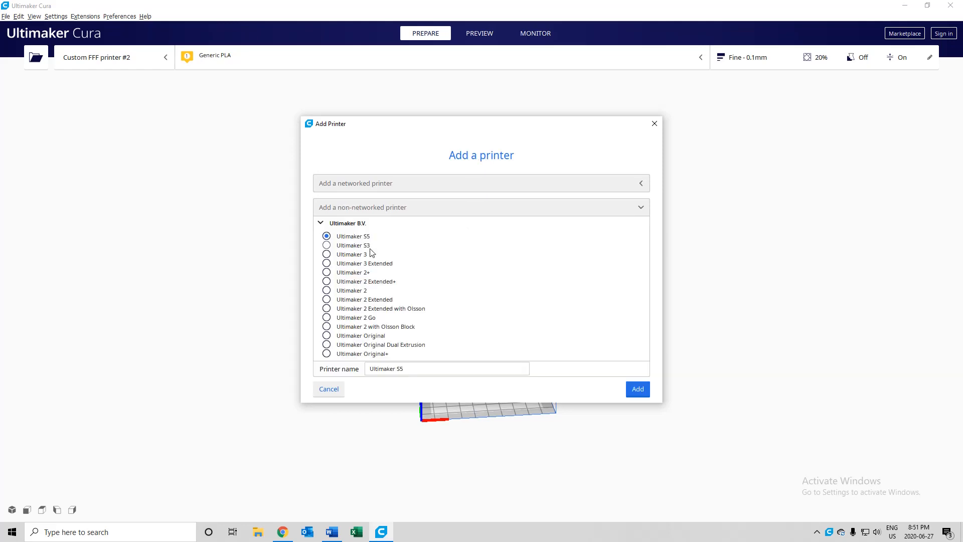
scroll(404, 247, down, 5)
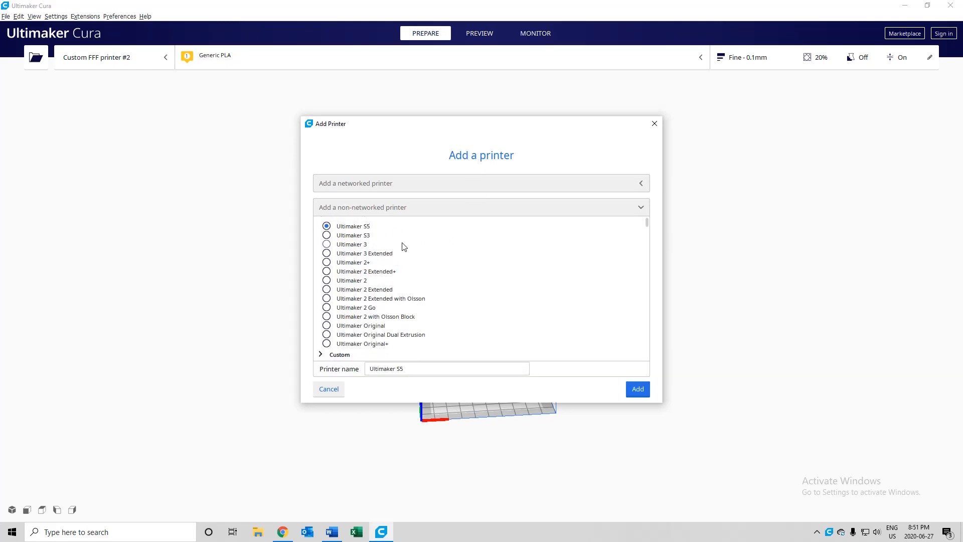
scroll(403, 246, down, 2)
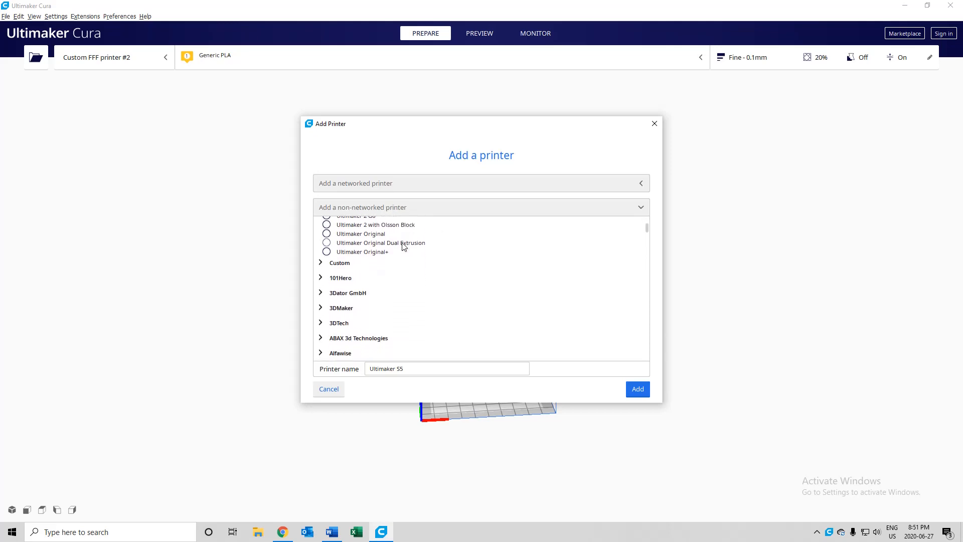
scroll(405, 247, down, 4)
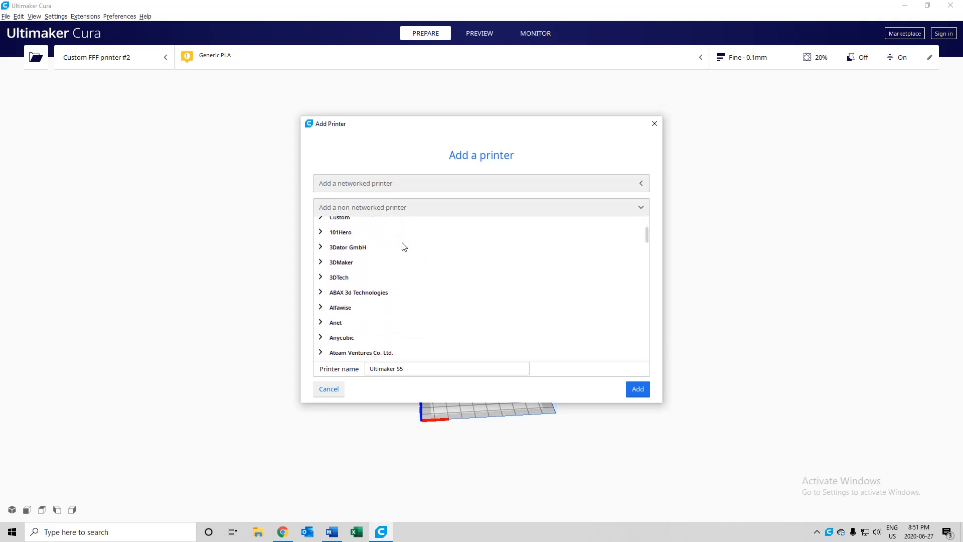
scroll(406, 249, down, 9)
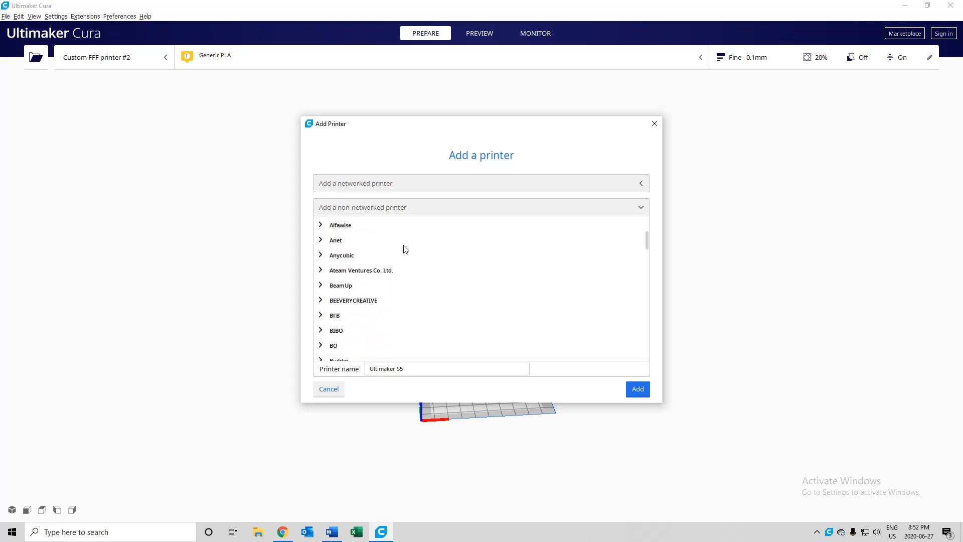
scroll(356, 325, down, 10)
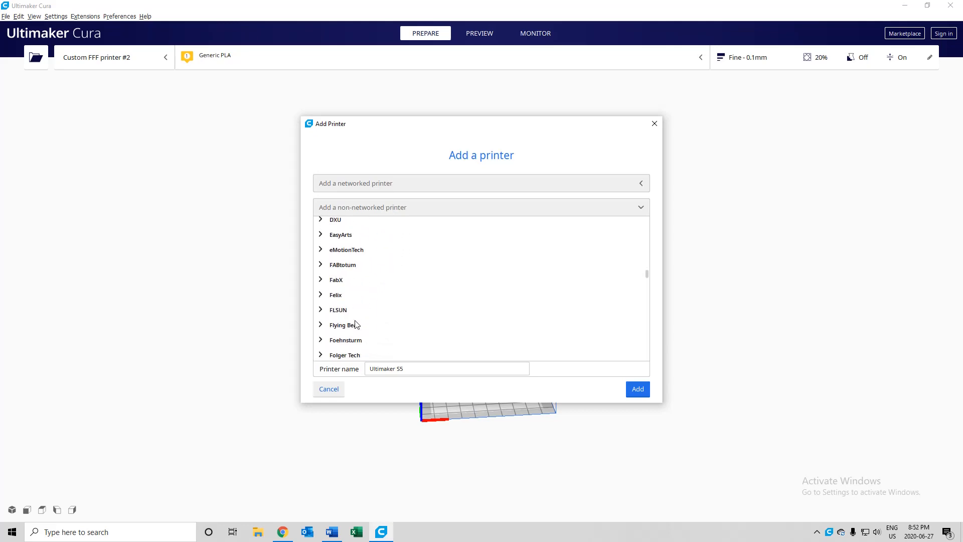
scroll(357, 325, down, 6)
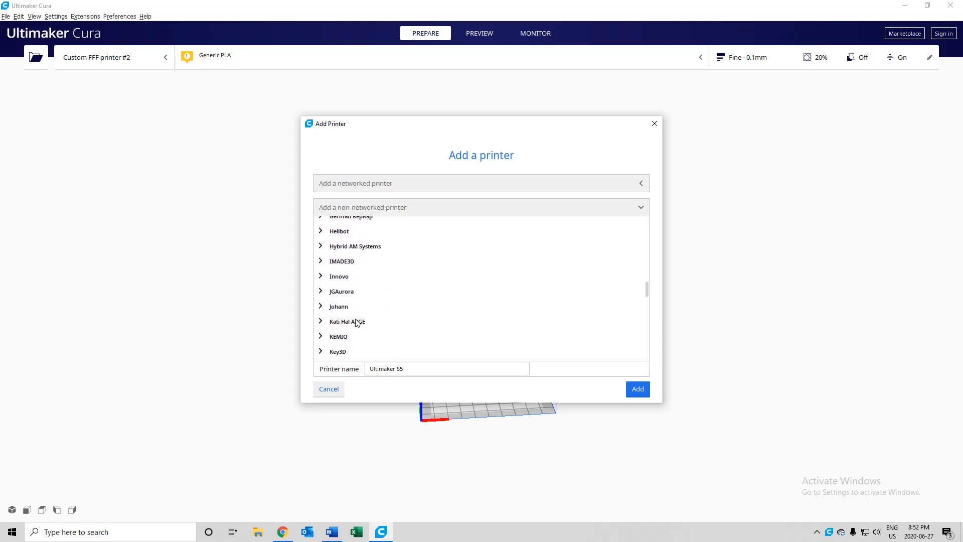
drag(645, 303, 647, 222)
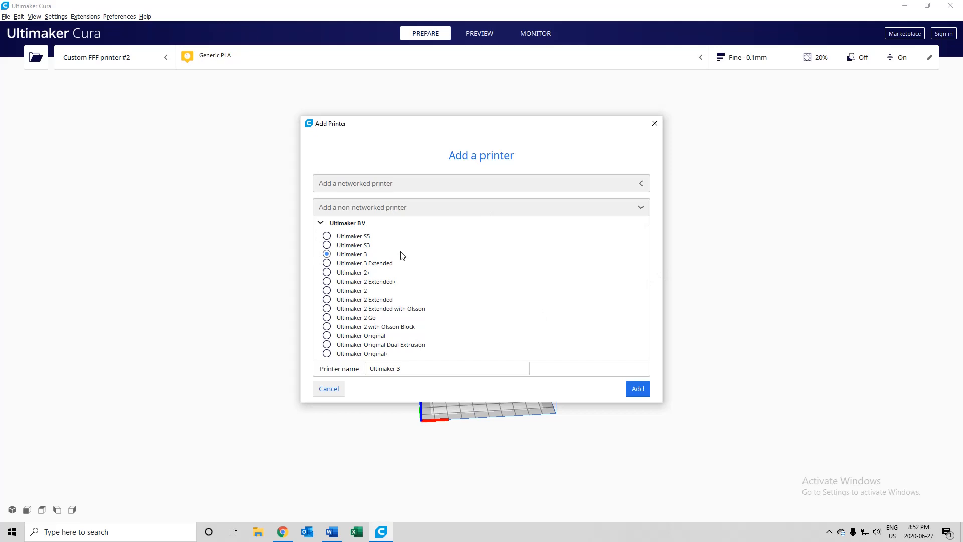
- Add a Custom FFF printer from the Custom group of non-networked printers
click(327, 235)
scroll(452, 273, down, 3)
scroll(411, 275, up, 1)
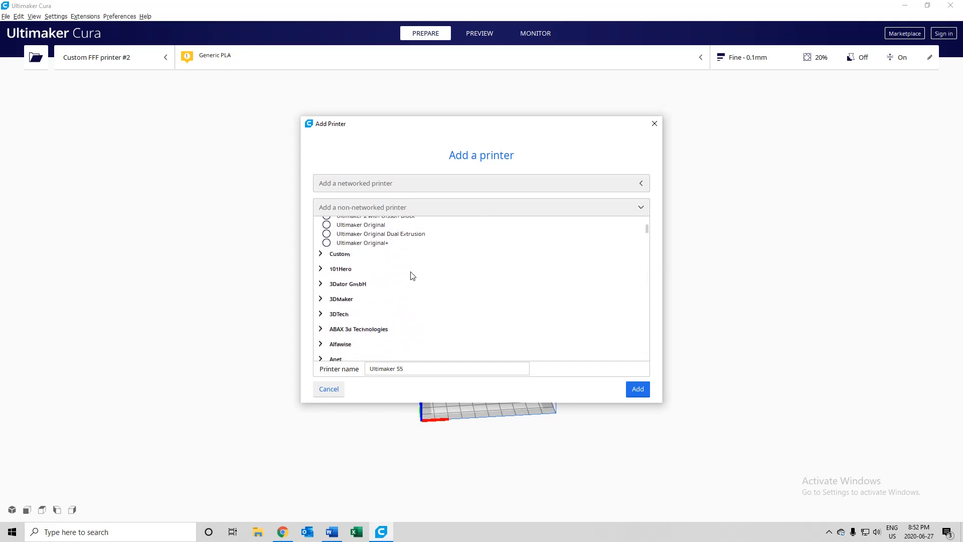
click(320, 257)
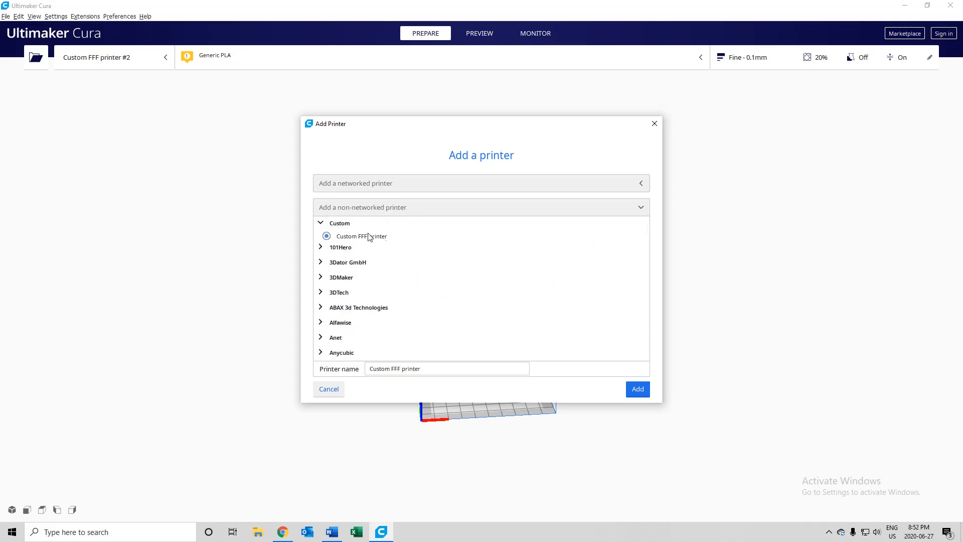
click(636, 388)
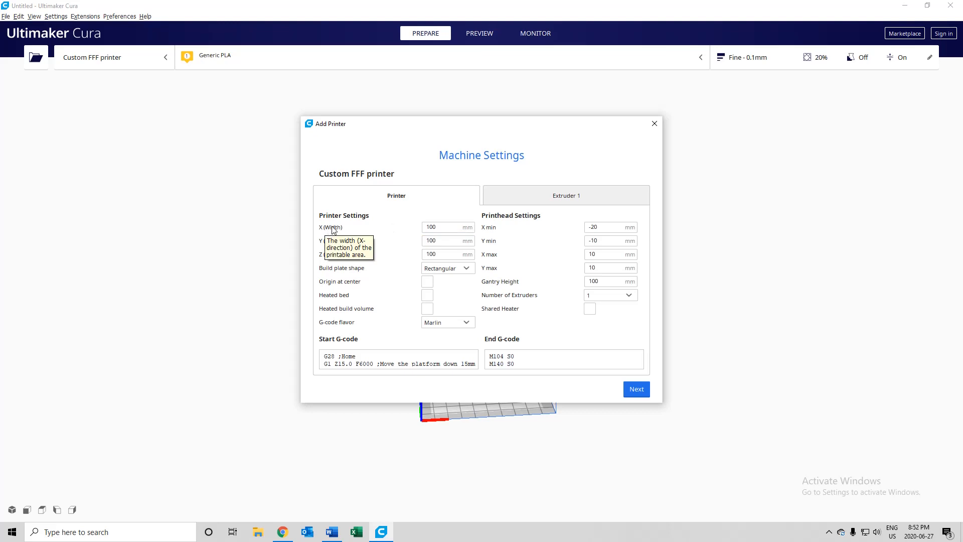
- Set the custom printer's X width, Y depth and Z height to 500 mm each
double_click(454, 230)
text(5)
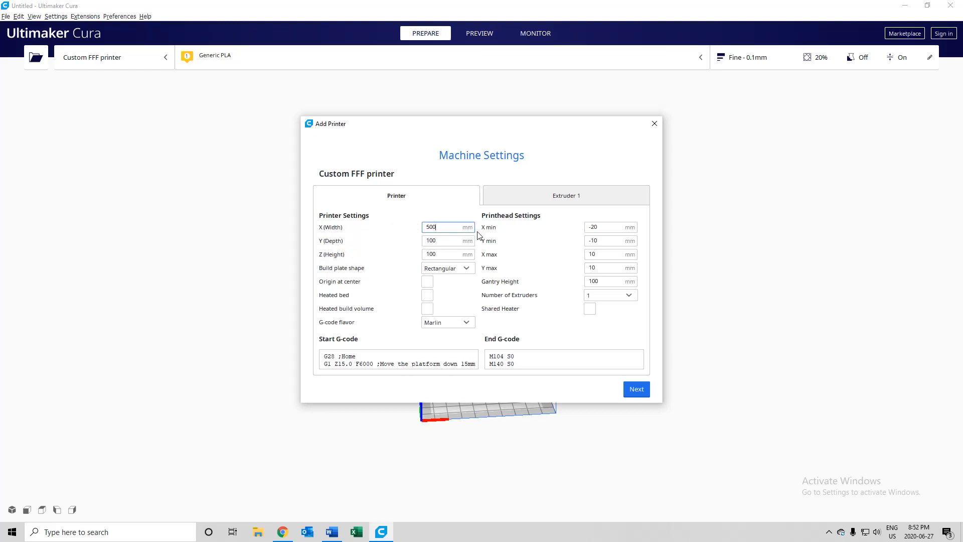
double_click(452, 241)
text(5)
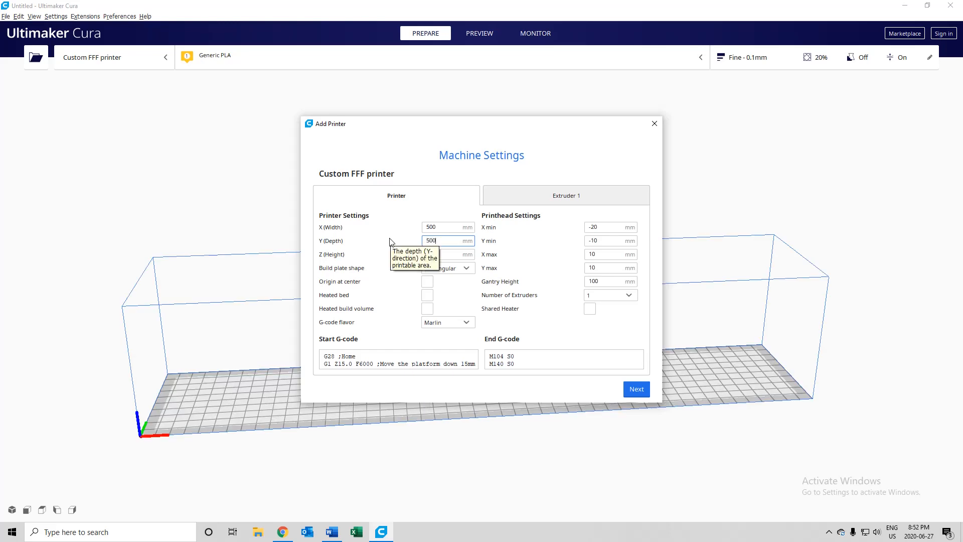
double_click(434, 255)
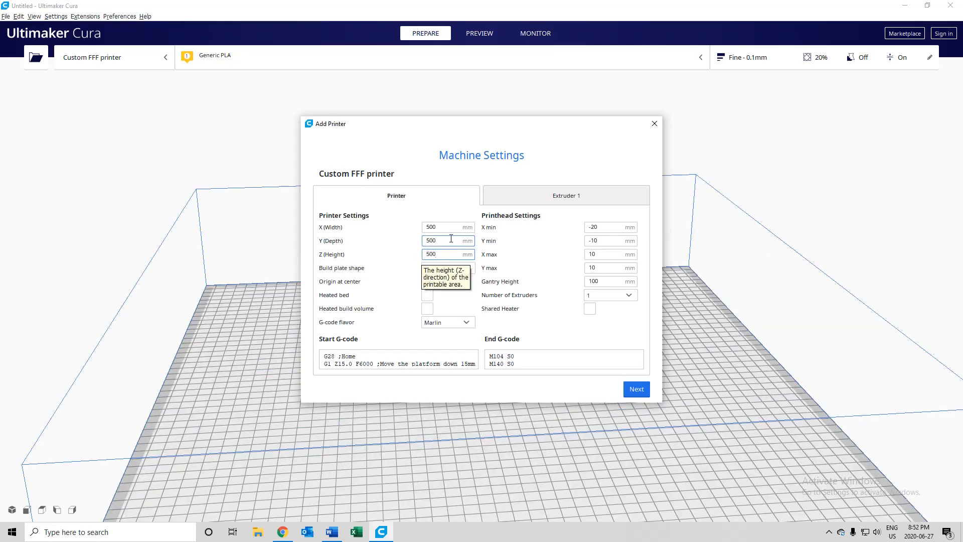
text(500)
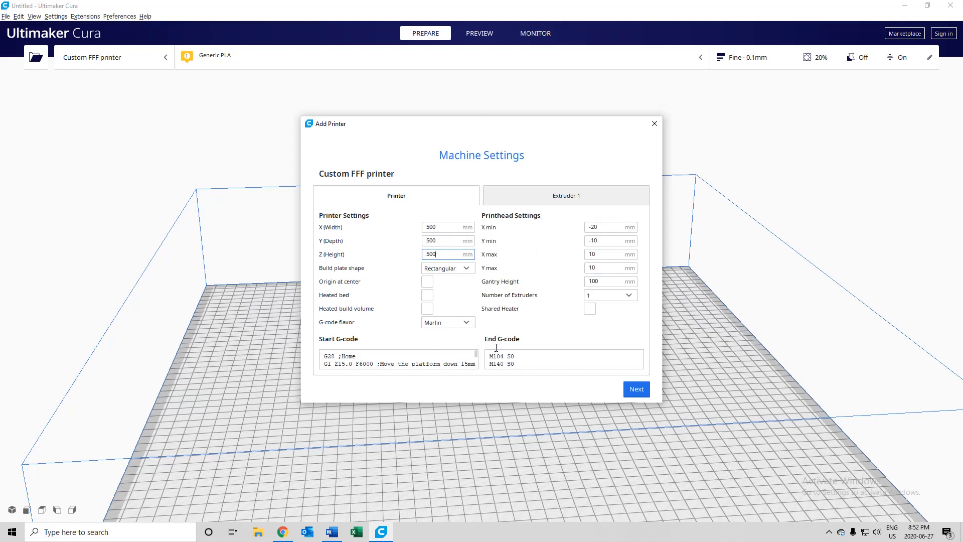
- Review the Extruder 1 nozzle settings and the printer settings, and close the machine settings
click(547, 201)
click(394, 201)
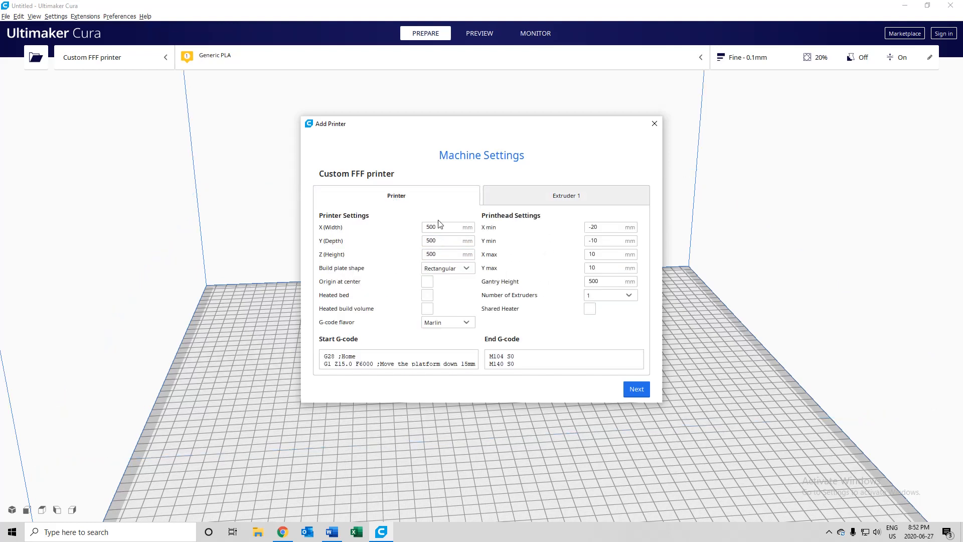
click(552, 202)
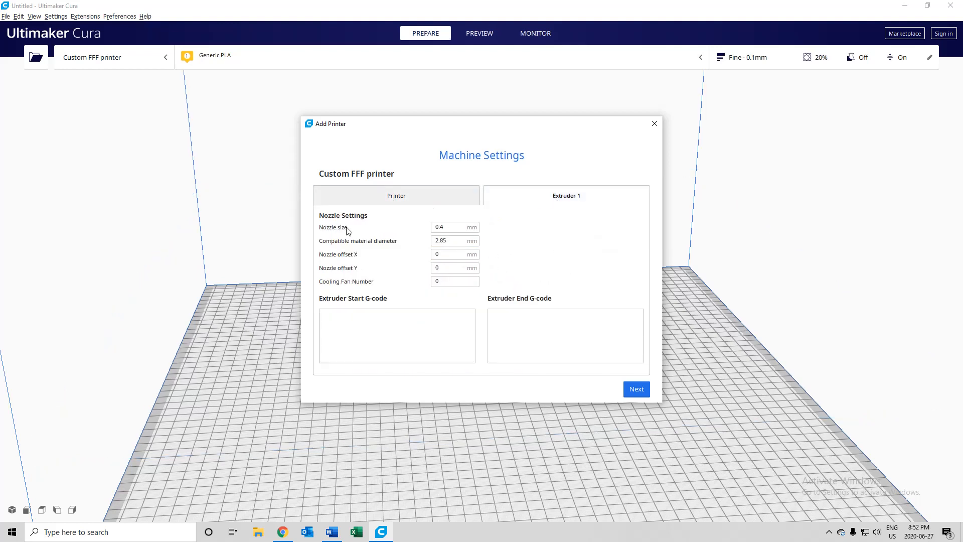
click(447, 229)
click(387, 198)
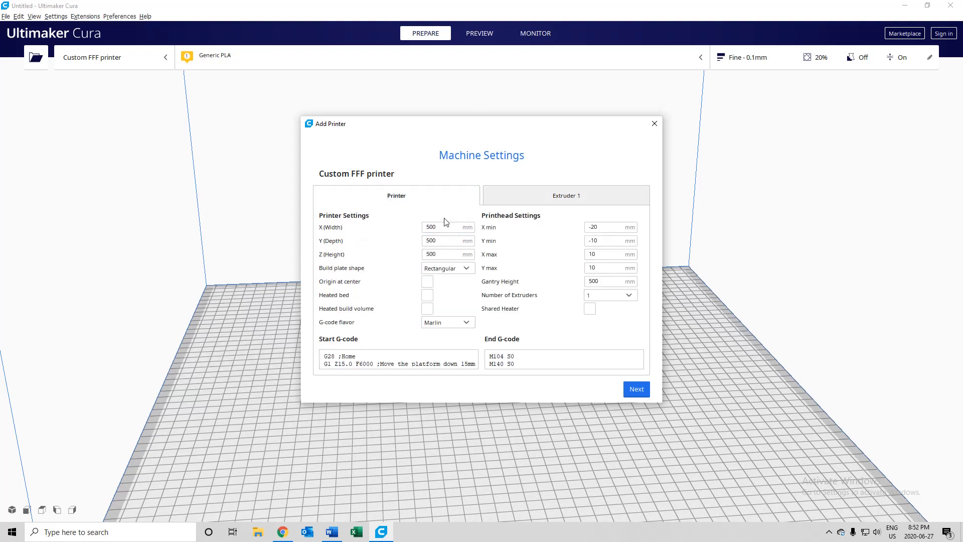
click(650, 125)
- Add a non-networked Ultimaker 3 printer from the Ultimaker B.V. group and look over its build volume
click(122, 67)
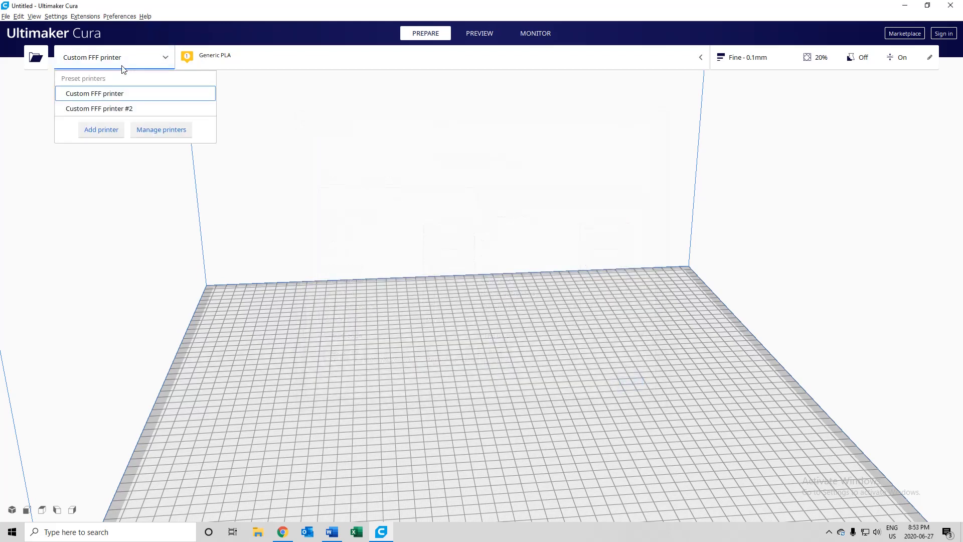
click(101, 133)
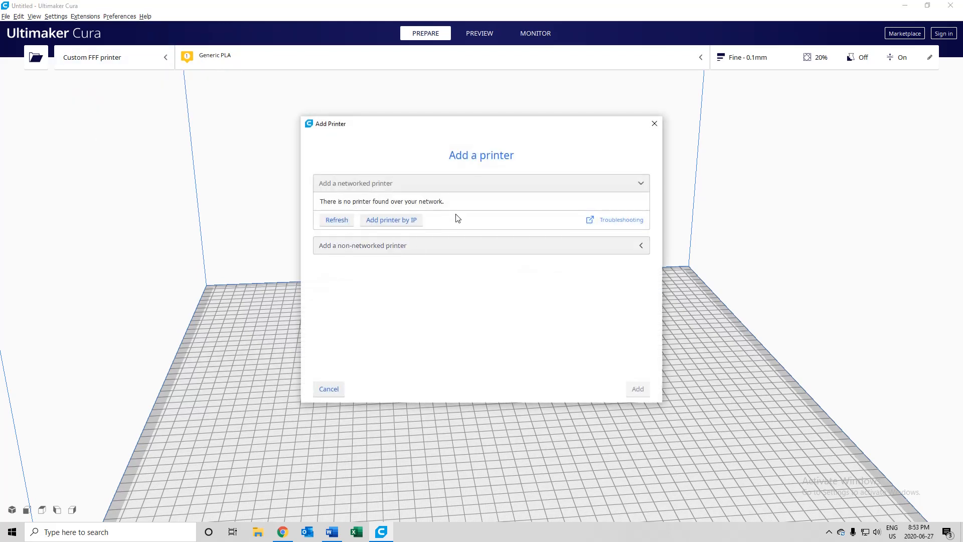
click(433, 246)
click(328, 253)
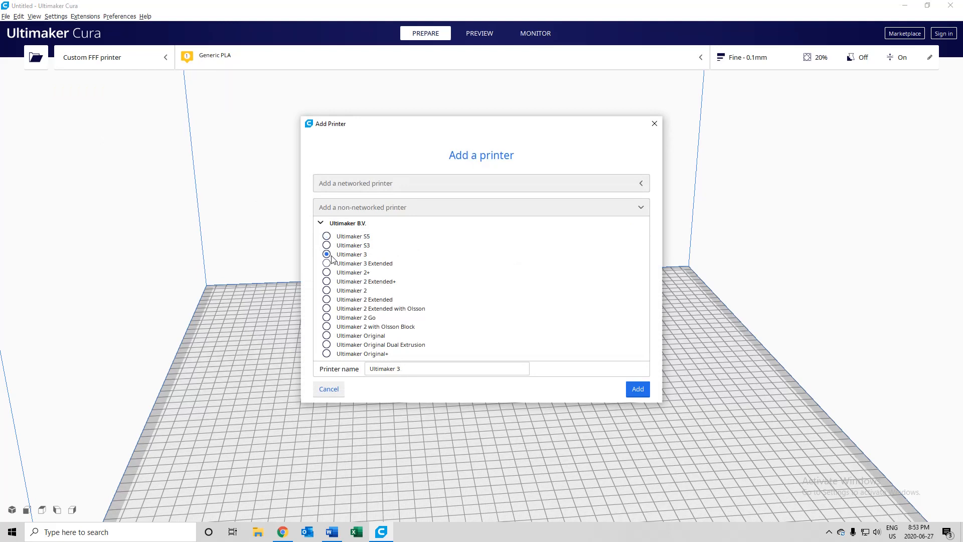
scroll(495, 332, down, 1)
scroll(459, 326, down, 10)
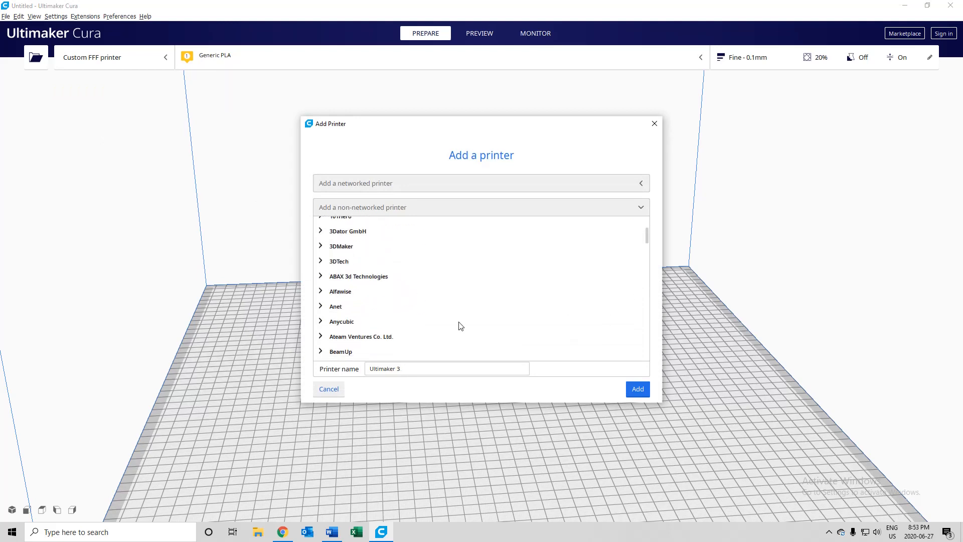
scroll(460, 326, up, 5)
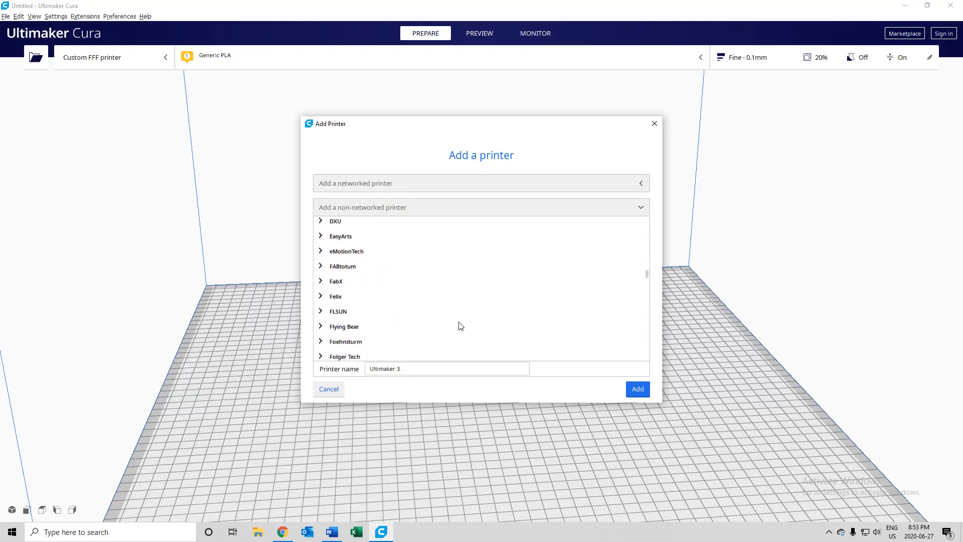
scroll(403, 312, up, 5)
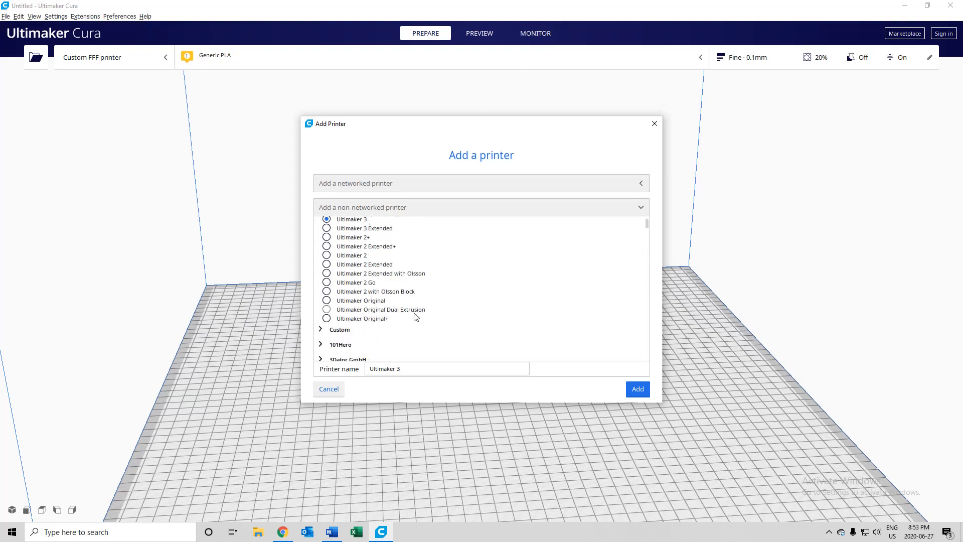
click(635, 394)
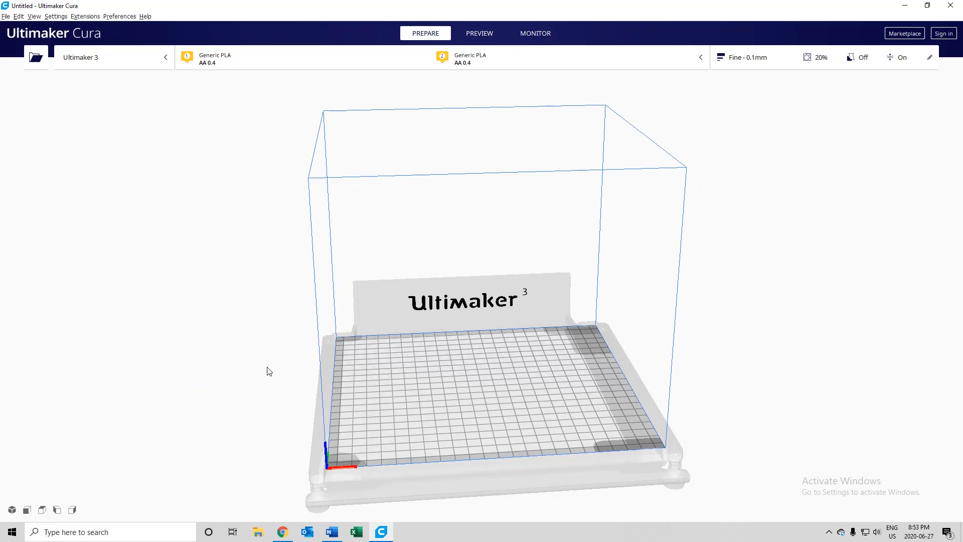
right_drag(350, 355, 340, 406)
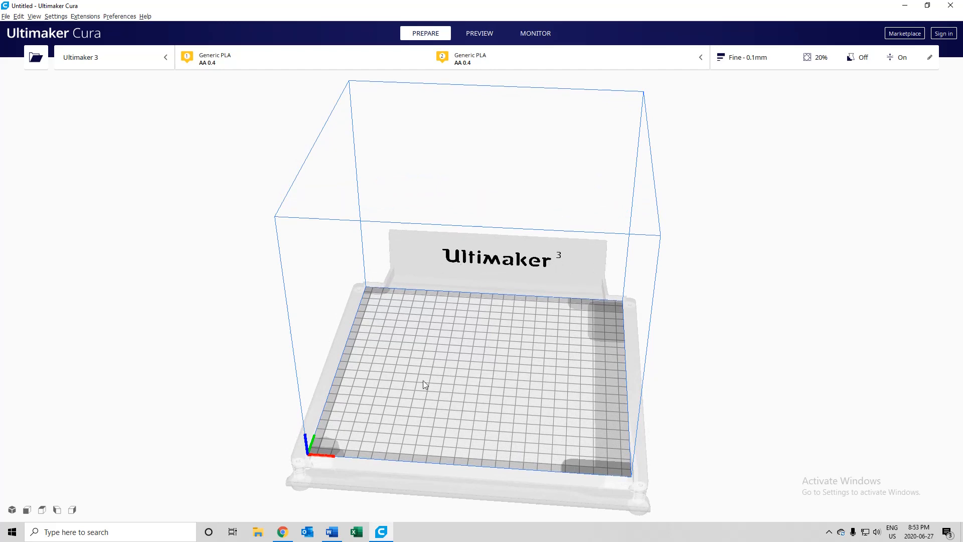
right_drag(423, 380, 439, 361)
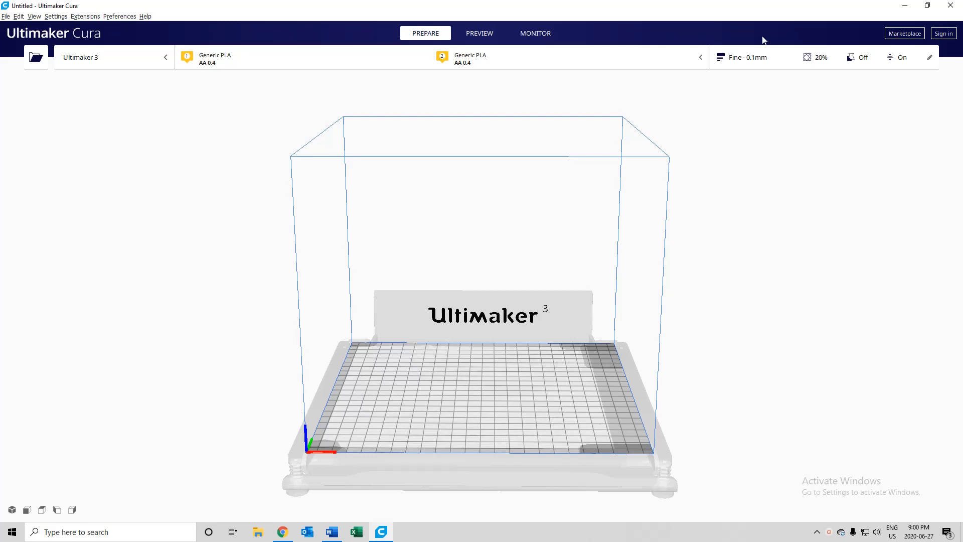
- Show the custom print settings and expand the Shell, Infill, Material and Speed categories
click(771, 61)
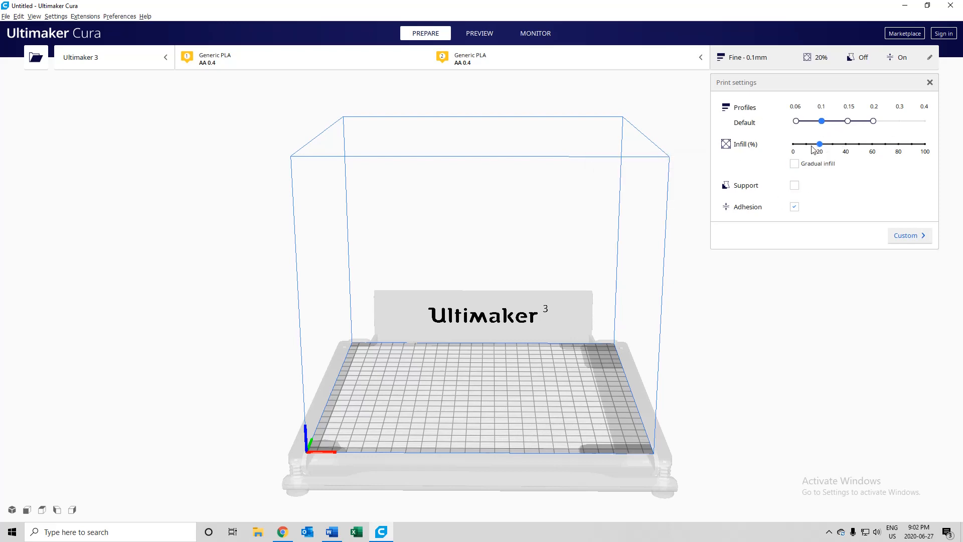
click(911, 238)
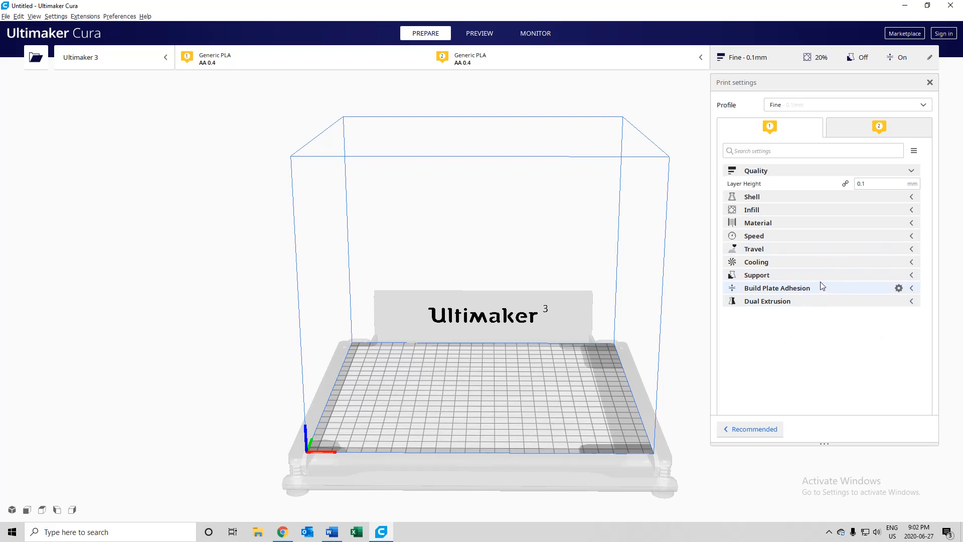
click(911, 197)
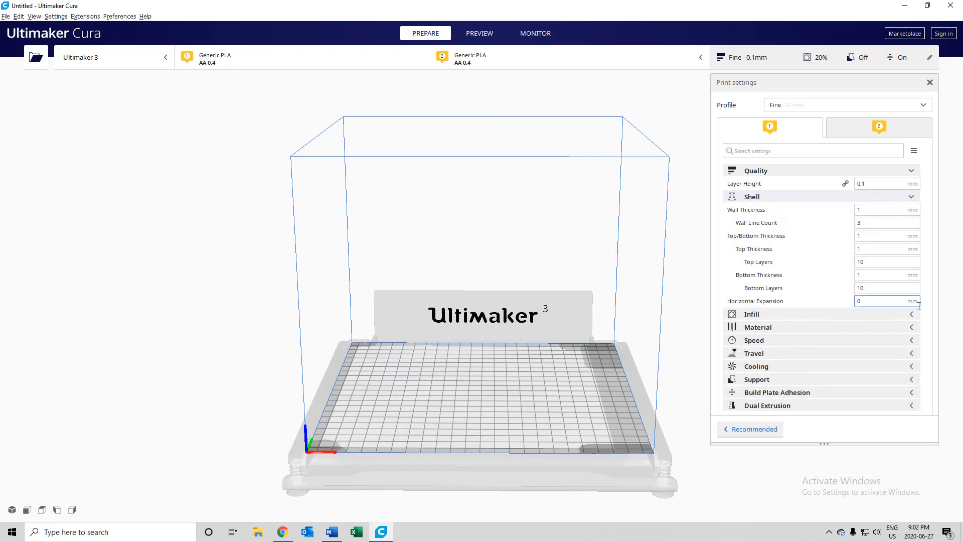
click(912, 314)
scroll(898, 321, down, 2)
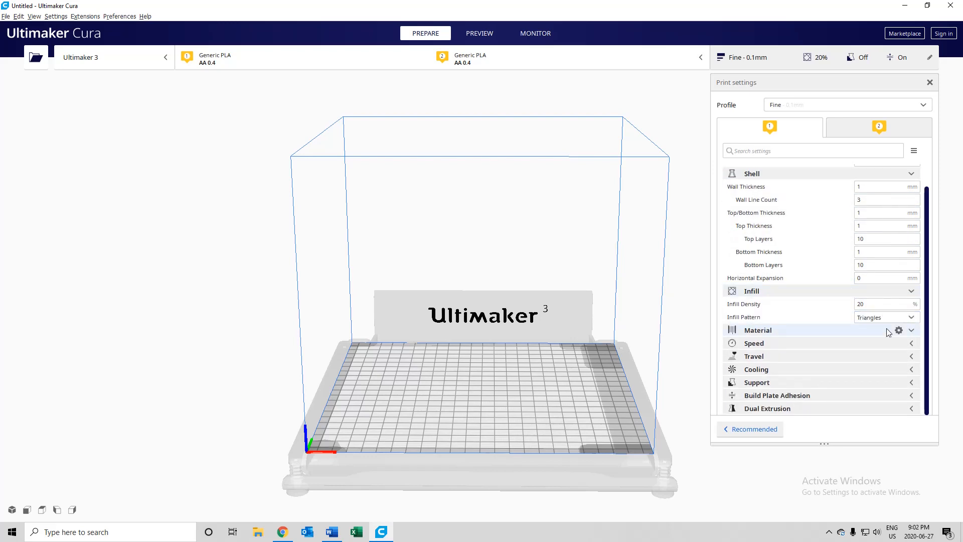
click(887, 328)
click(903, 343)
scroll(803, 286, up, 2)
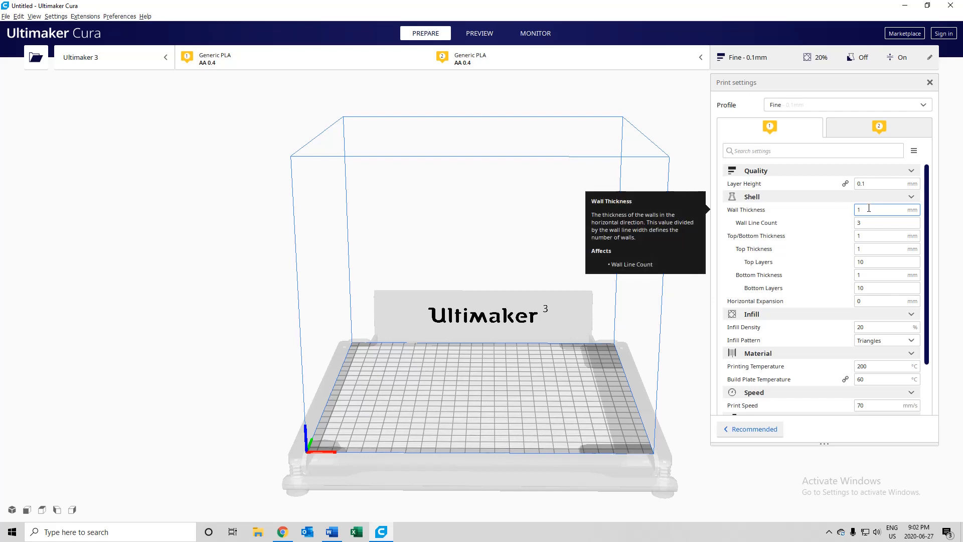
- Review the wall thickness, infill pattern, temperature and speed settings, and close the print settings
scroll(803, 318, down, 1)
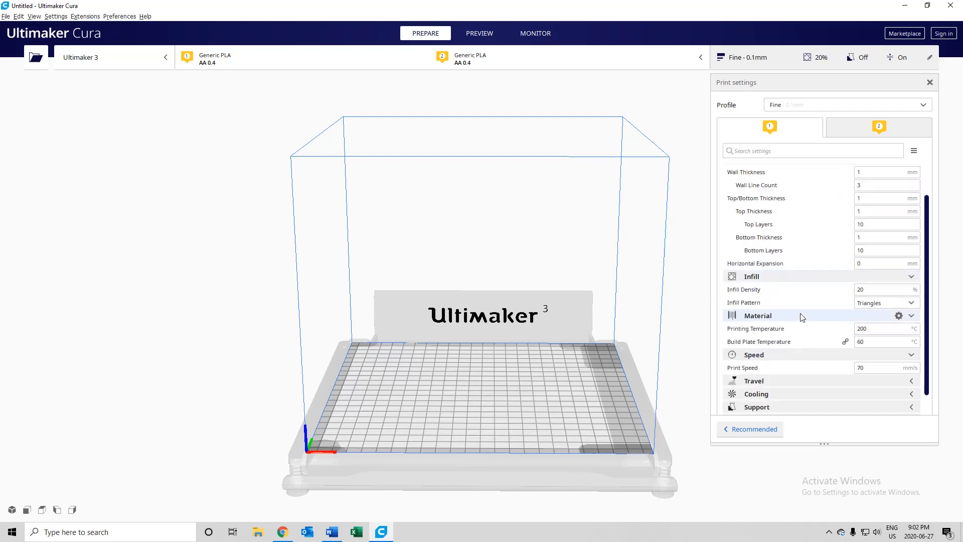
click(914, 305)
click(913, 306)
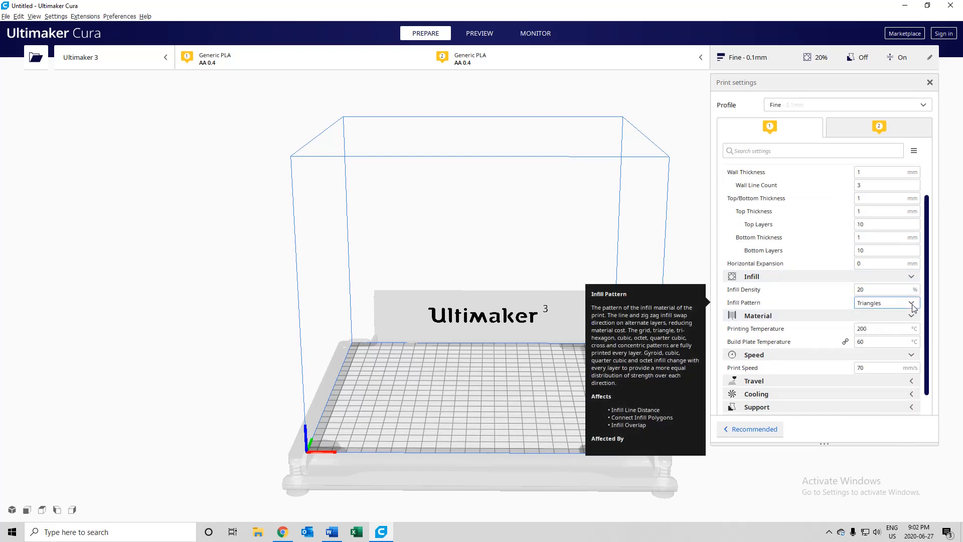
scroll(808, 326, down, 1)
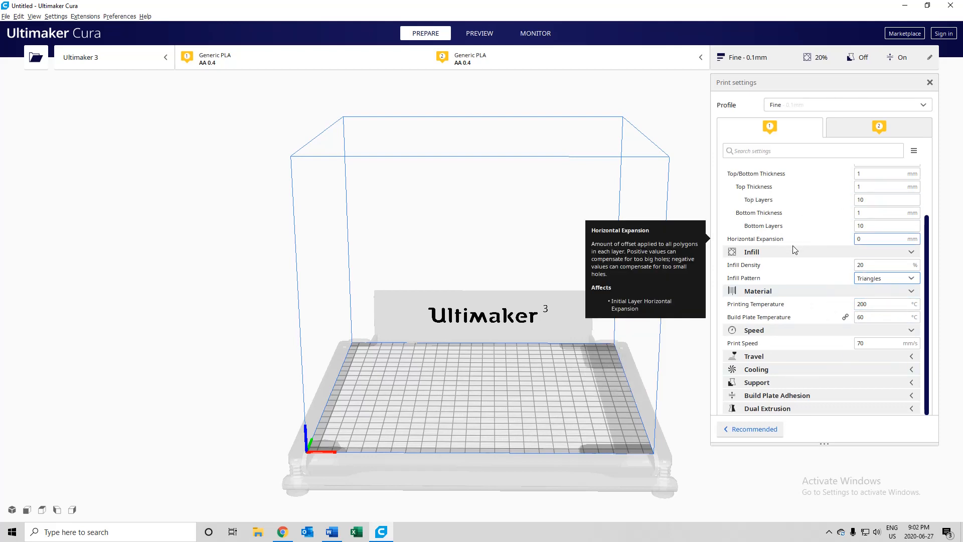
scroll(794, 255, up, 3)
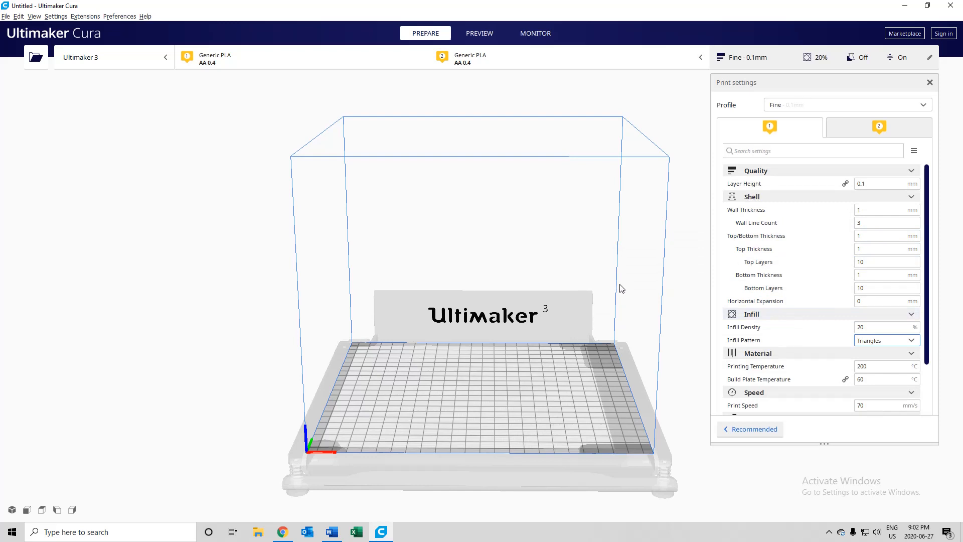
click(424, 311)
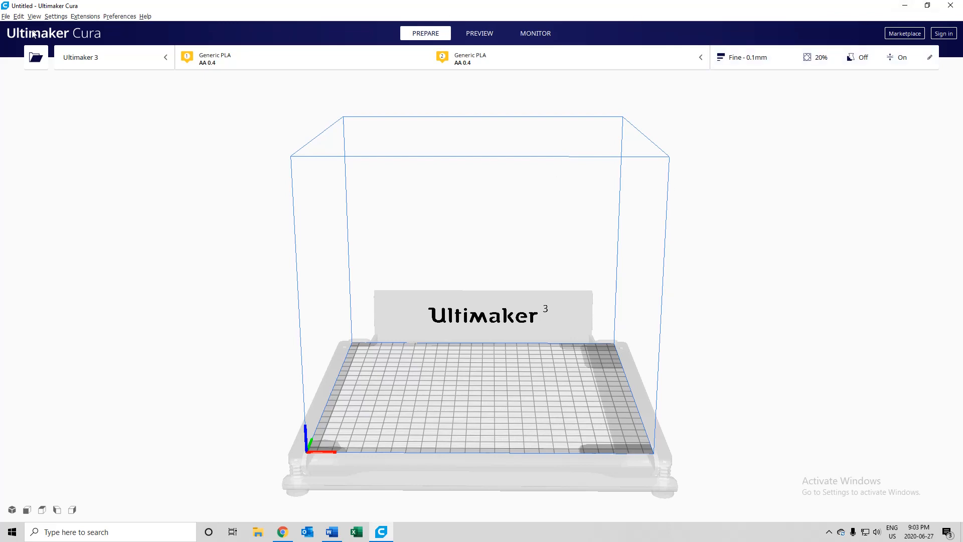
- Shrink the window to reach the desktop, load the CUBE WITH HOLES file onto the build plate, and maximize the window again
click(5, 17)
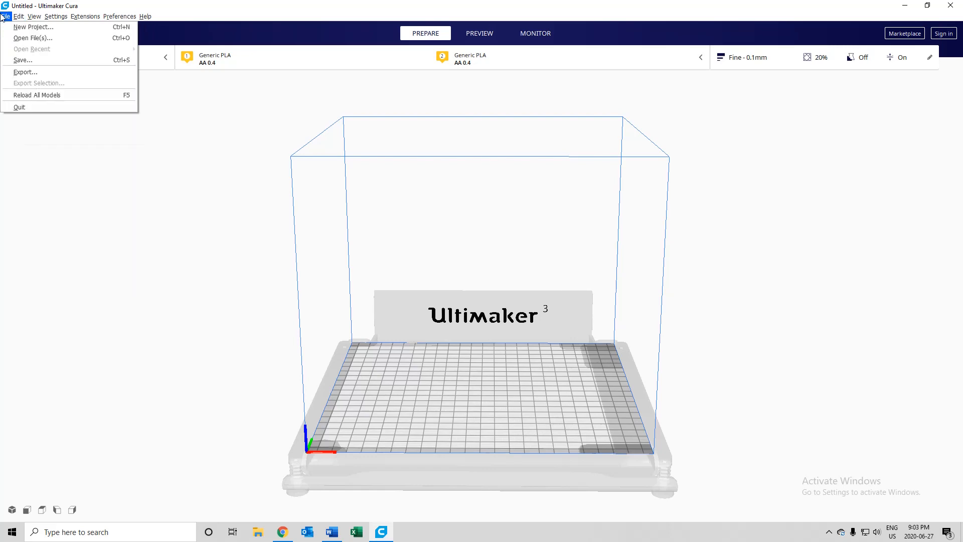
click(928, 5)
click(928, 5)
drag(445, 20, 575, 31)
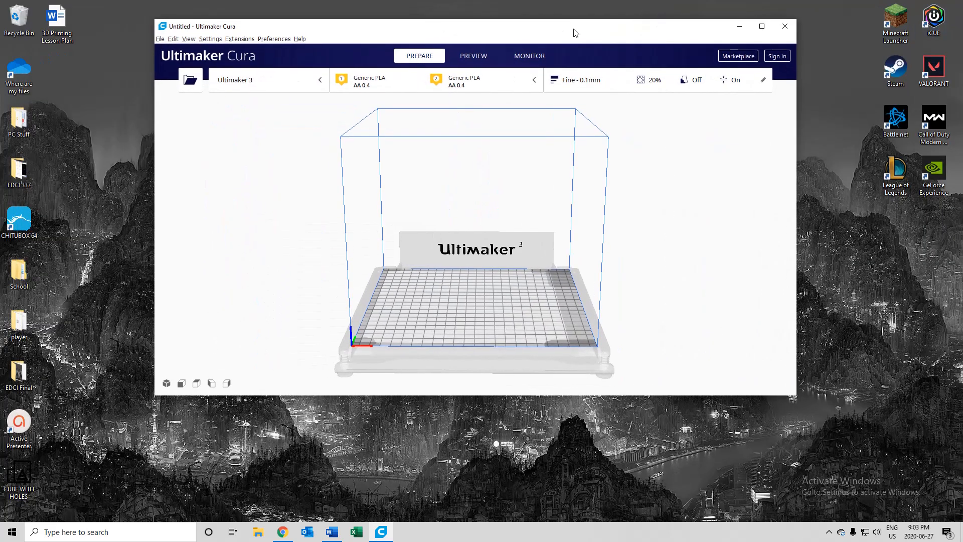
drag(39, 483, 354, 335)
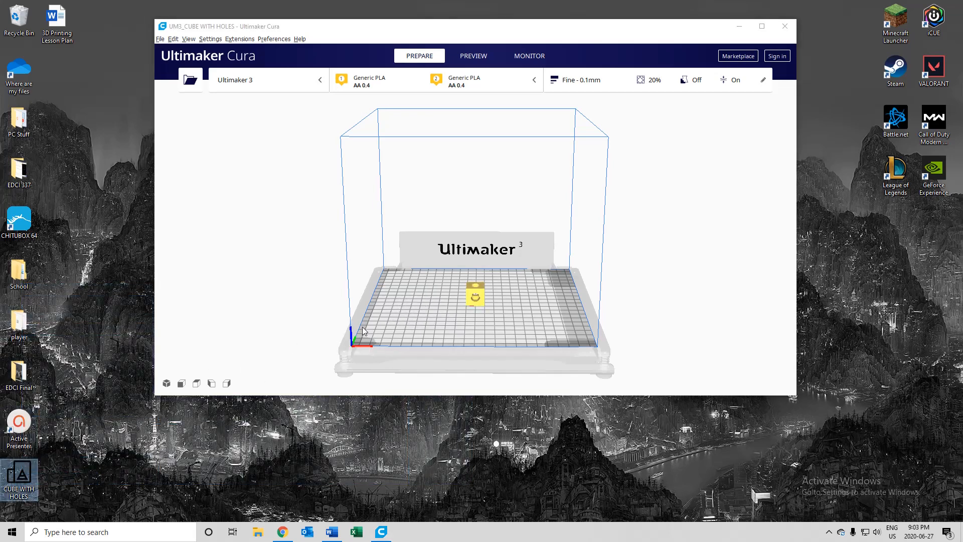
click(763, 22)
- Examine the loaded cube and its holes on the build plate from several angles
scroll(537, 385, up, 5)
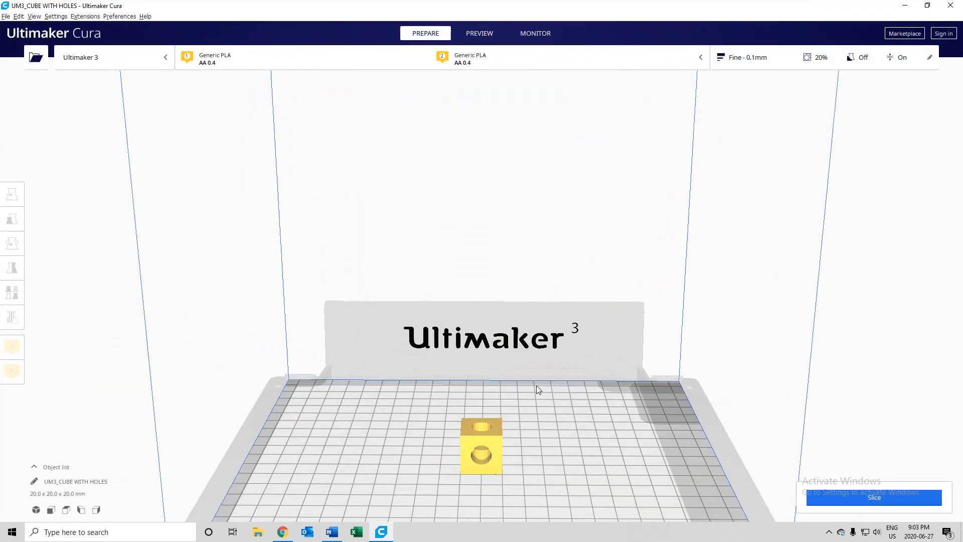
scroll(538, 387, up, 2)
right_drag(559, 423, 464, 413)
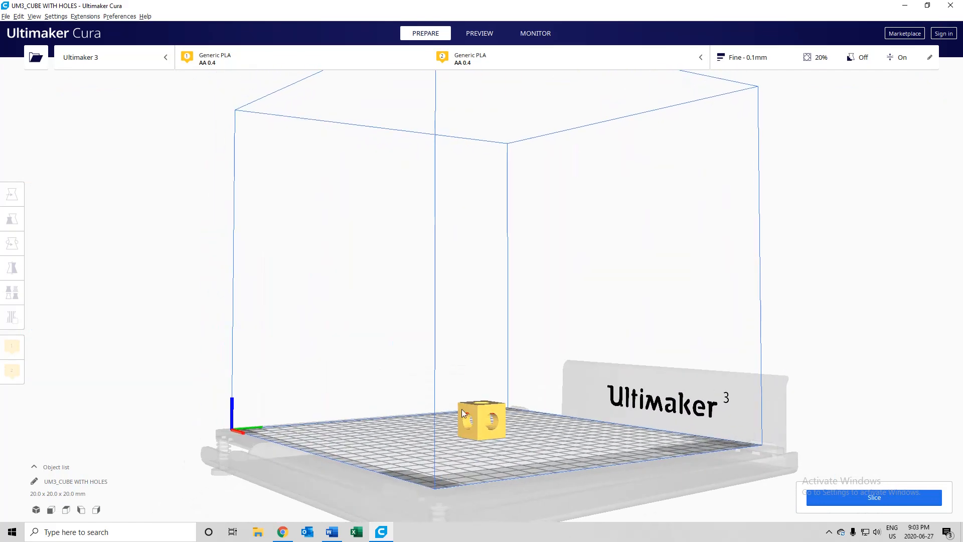
scroll(467, 429, up, 5)
scroll(509, 454, down, 4)
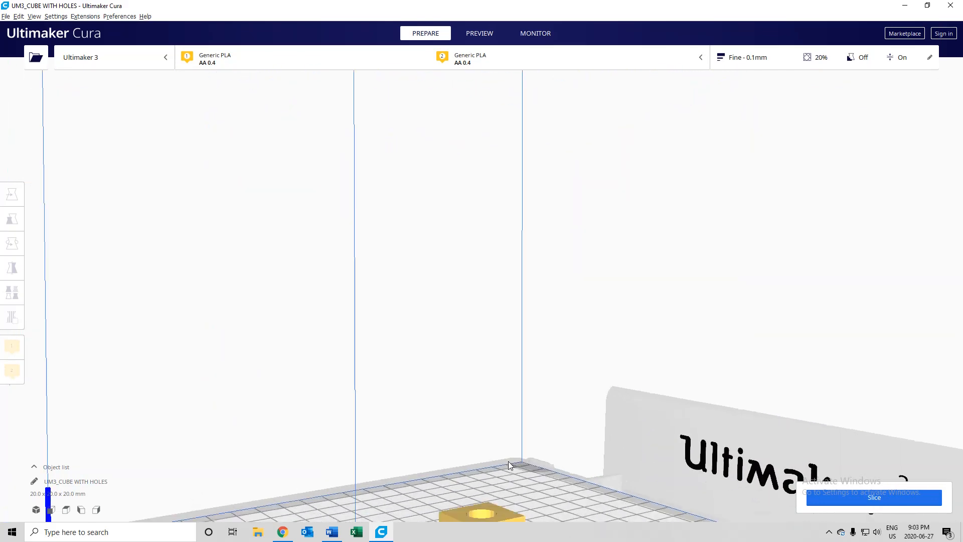
right_drag(522, 462, 488, 432)
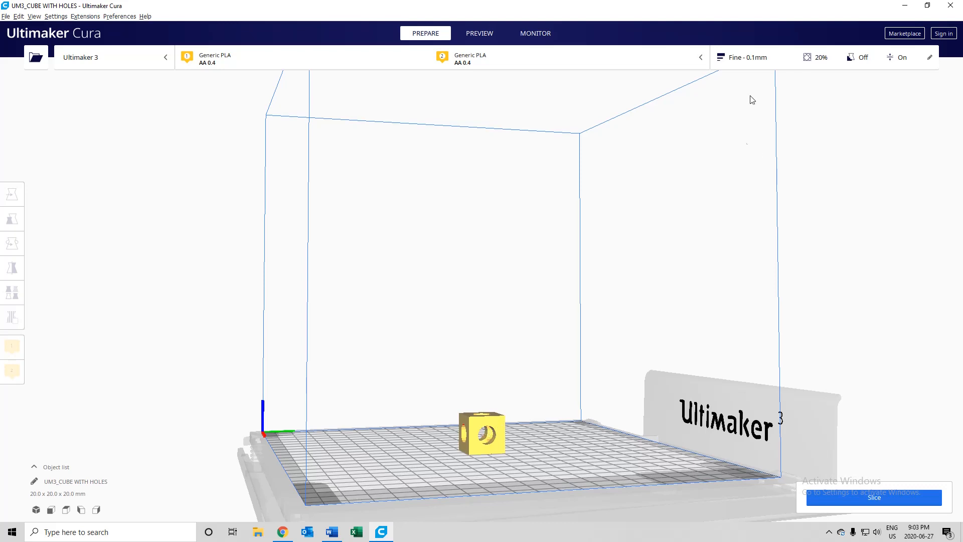
- Enable support in the recommended print settings, slice the cube, and close the print settings
click(765, 61)
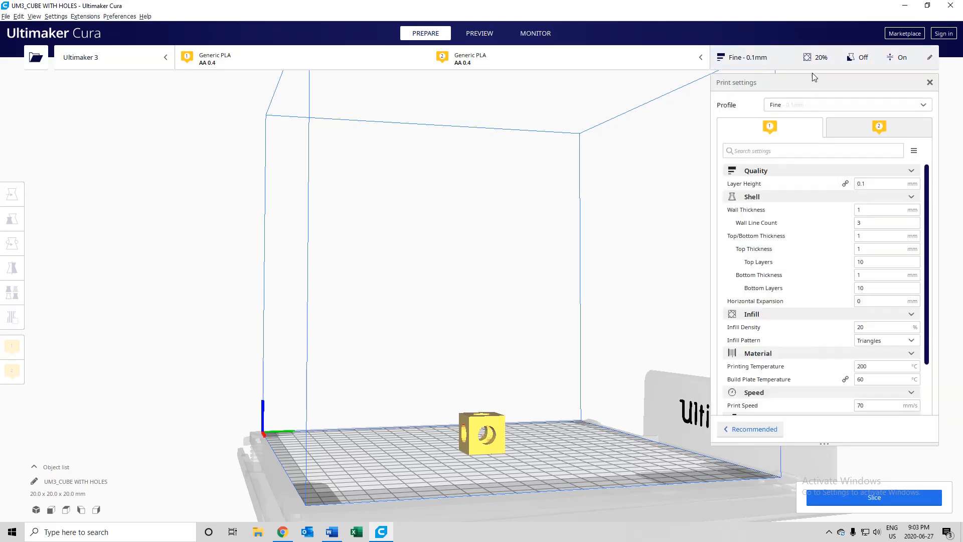
click(750, 429)
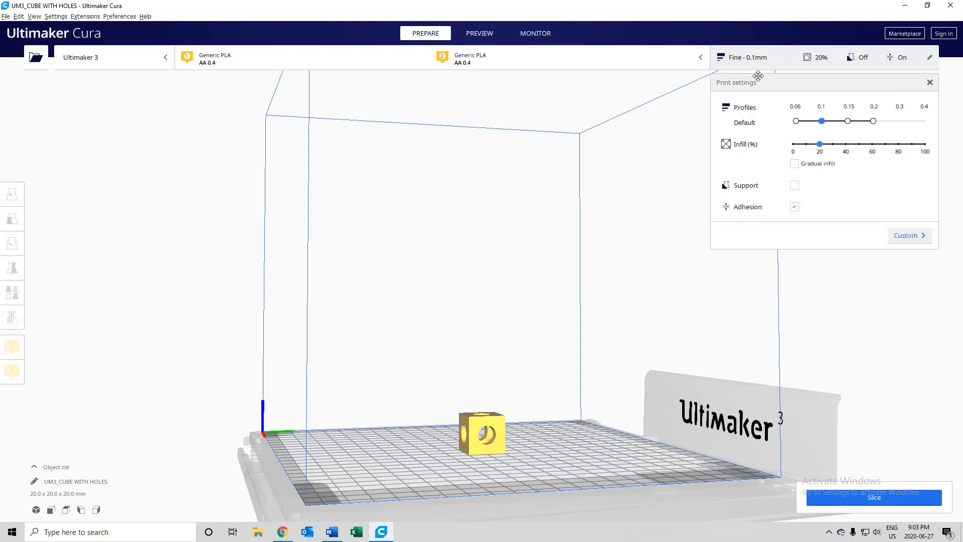
click(794, 185)
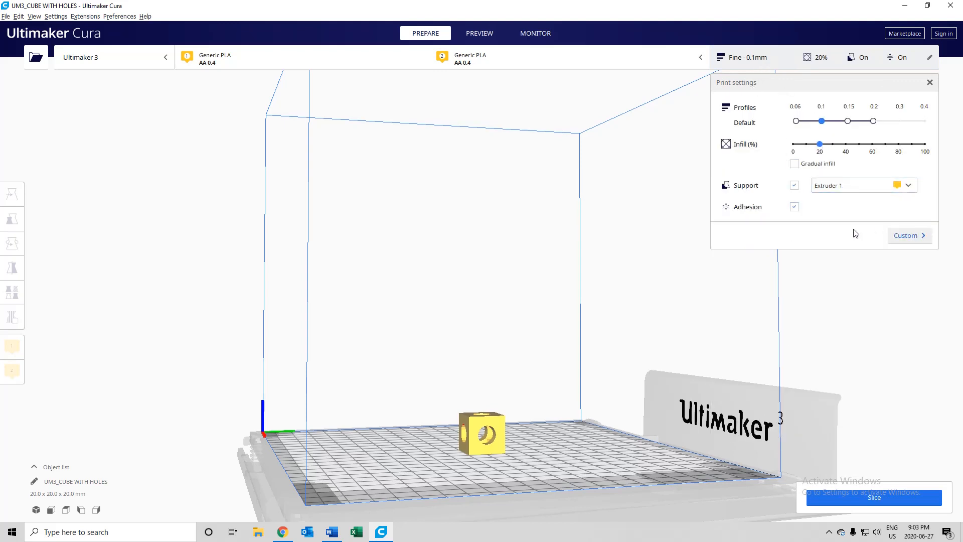
click(847, 502)
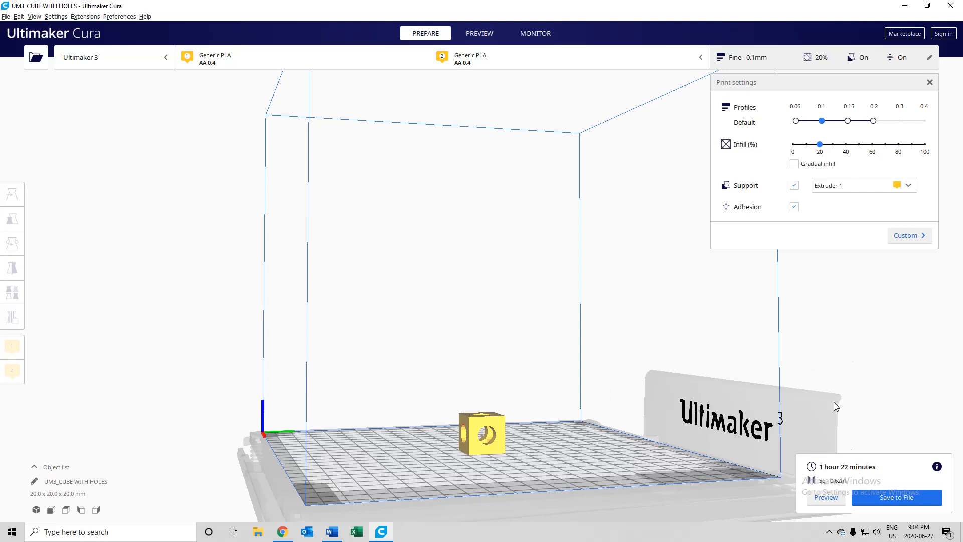
click(930, 82)
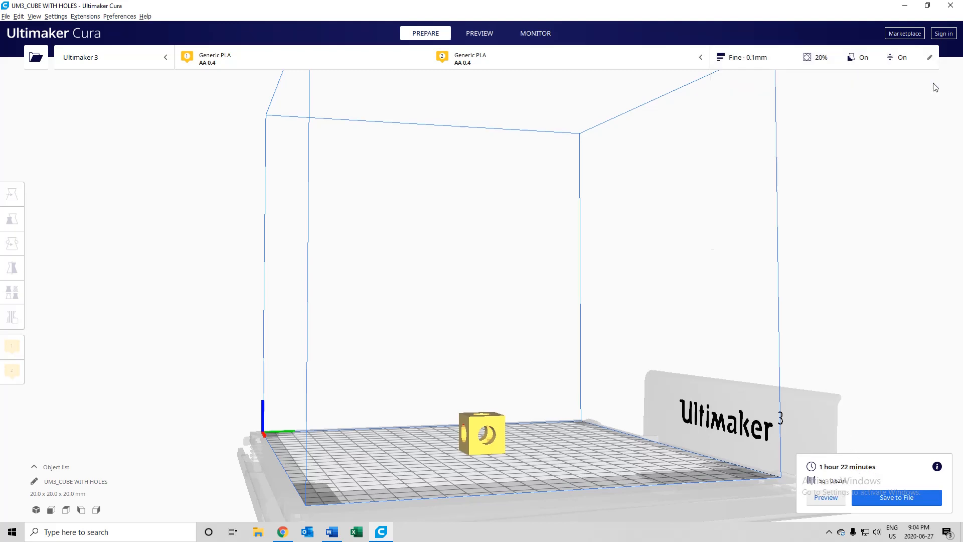
- Preview the sliced cube in layer view and examine its holes, supports and build plate adhesion from above
click(827, 497)
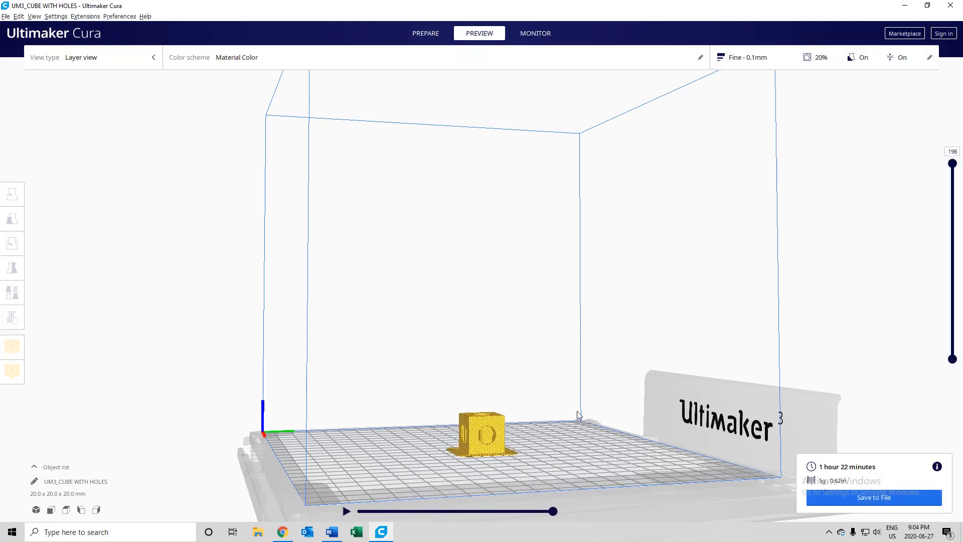
right_drag(529, 376, 591, 408)
scroll(577, 407, up, 5)
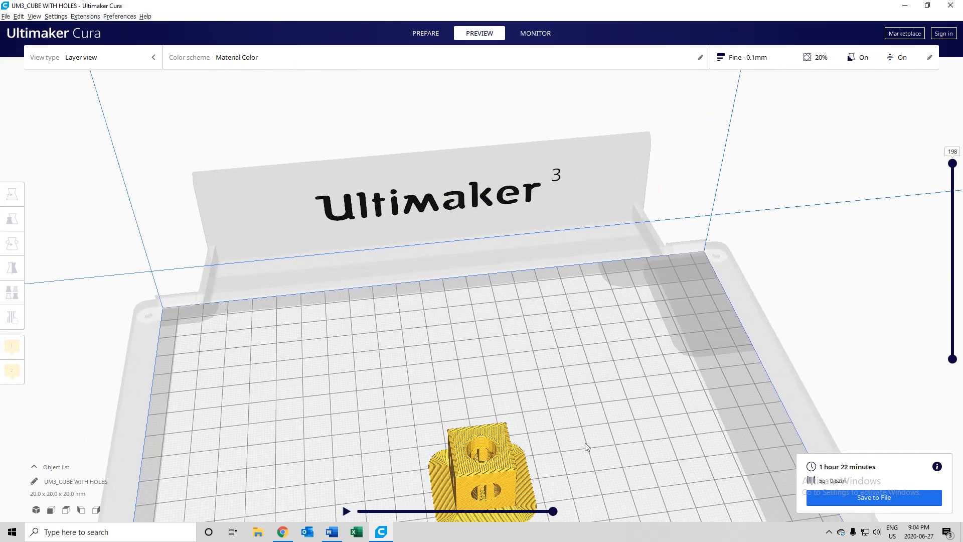
right_drag(585, 447, 550, 453)
click(502, 432)
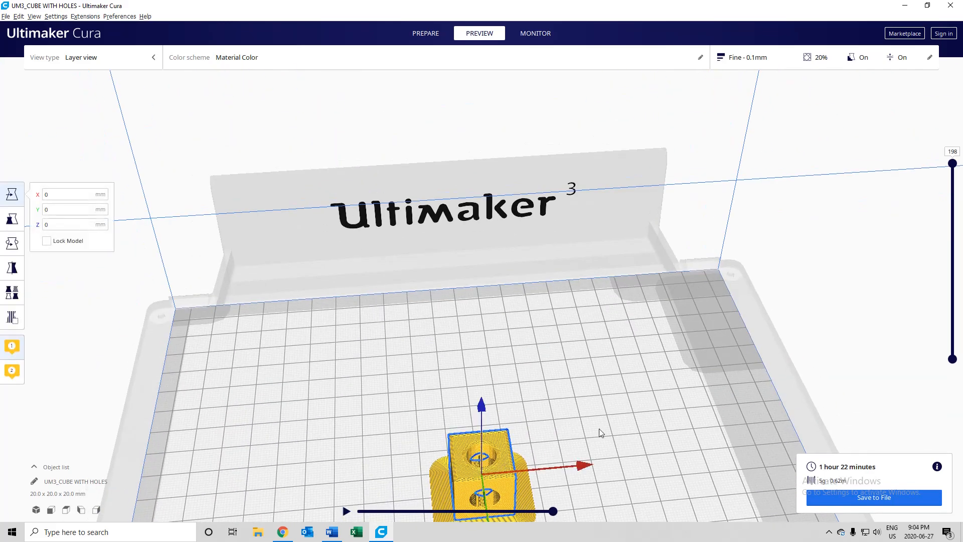
right_click(599, 428)
click(544, 411)
scroll(541, 436, down, 3)
right_click(500, 450)
click(445, 469)
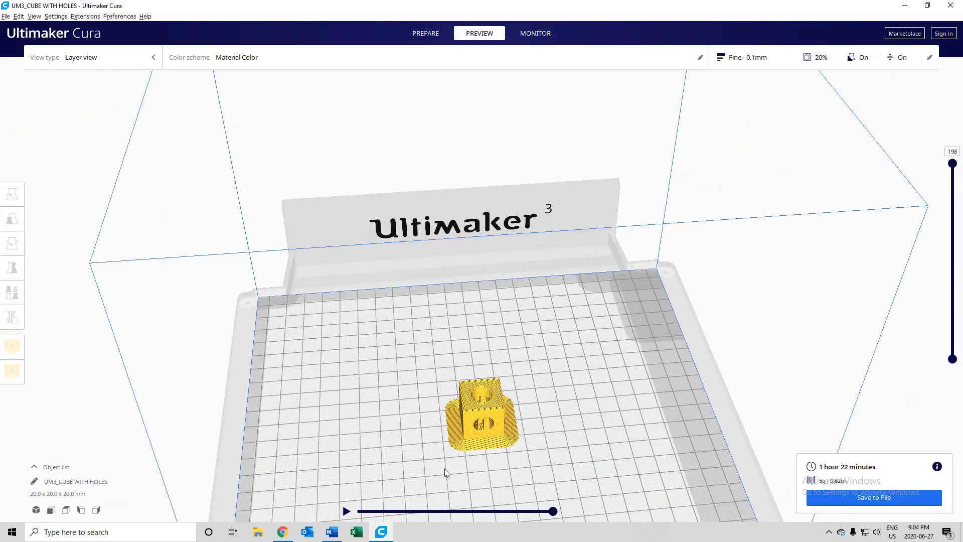
- Examine the sliced cube's holes, supports and build plate adhesion from the side and from above
scroll(534, 487, up, 3)
right_drag(538, 458, 368, 456)
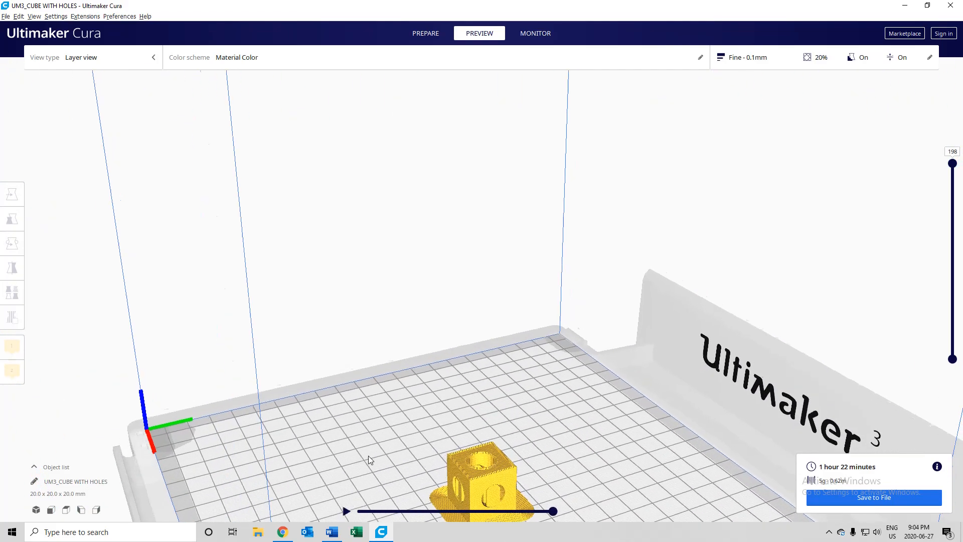
scroll(468, 471, down, 3)
scroll(546, 496, up, 2)
right_drag(546, 496, 488, 460)
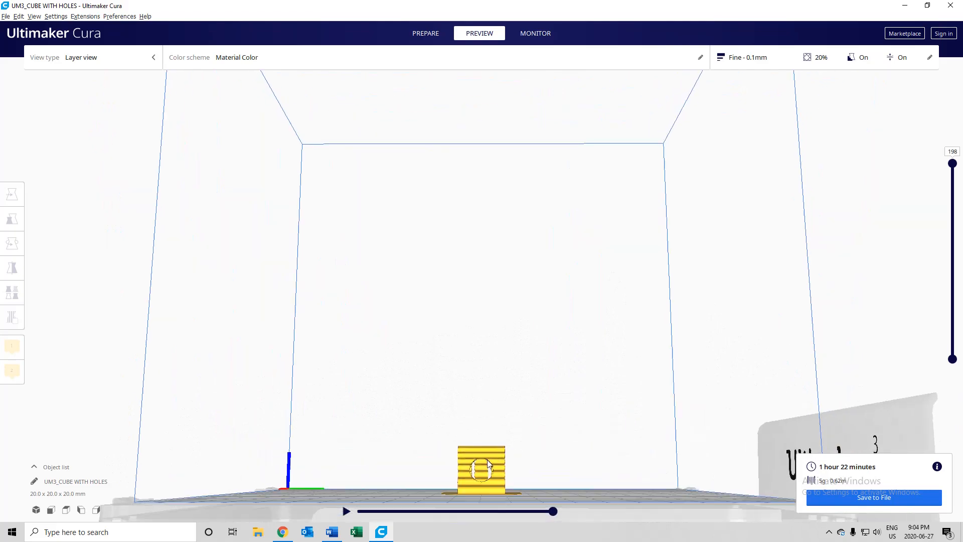
right_drag(546, 482, 331, 423)
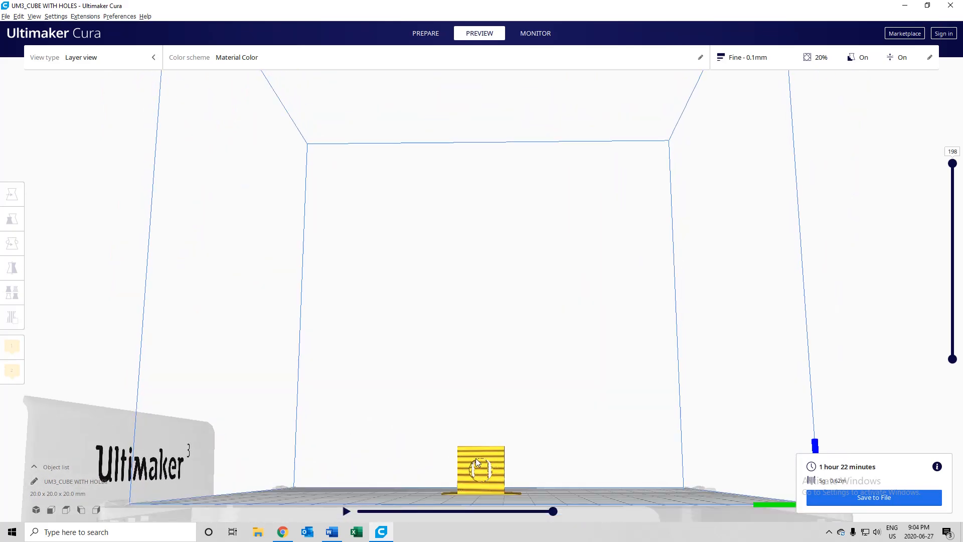
right_drag(547, 463, 668, 472)
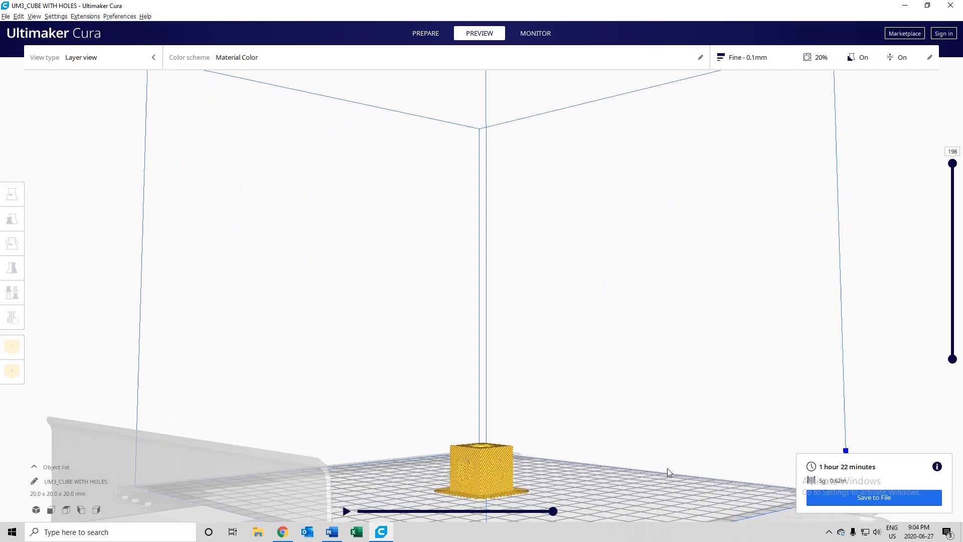
right_drag(492, 408, 710, 428)
right_drag(457, 362, 540, 364)
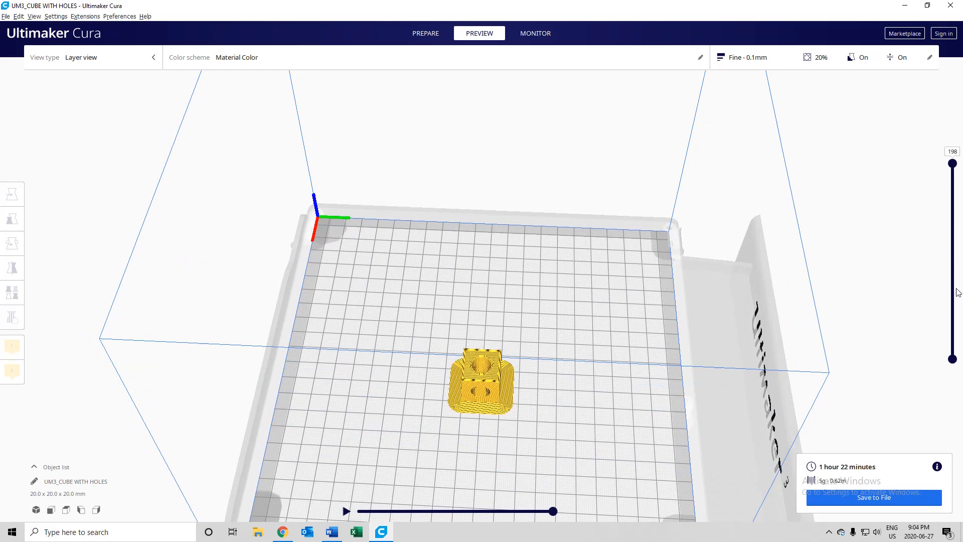
right_drag(568, 351, 420, 398)
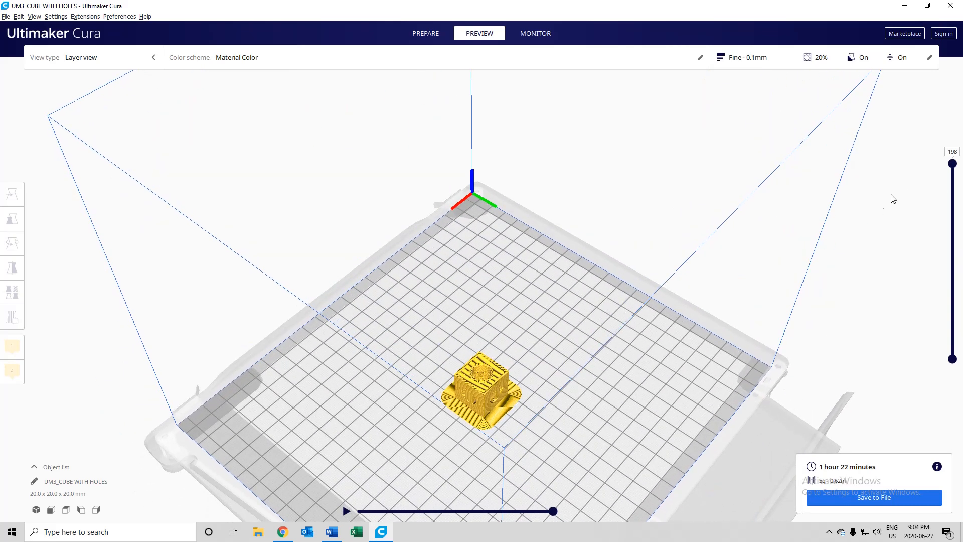
- Lower the displayed layer range to inspect the infill inside the cube, and restore the full layer range
drag(953, 165, 952, 222)
scroll(470, 448, up, 3)
right_drag(470, 448, 615, 378)
drag(952, 223, 910, 134)
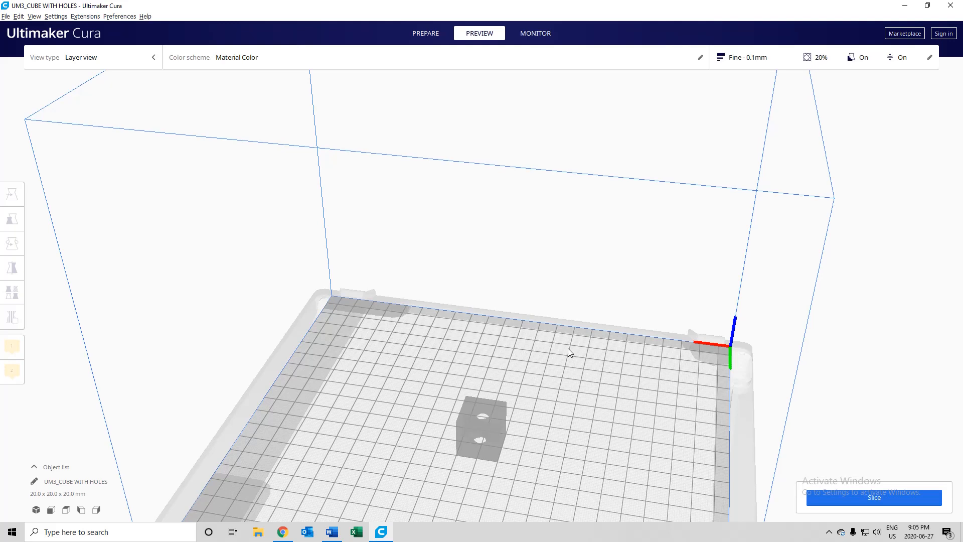
- Set the infill to 100% in the recommended print settings and slice the cube
click(769, 64)
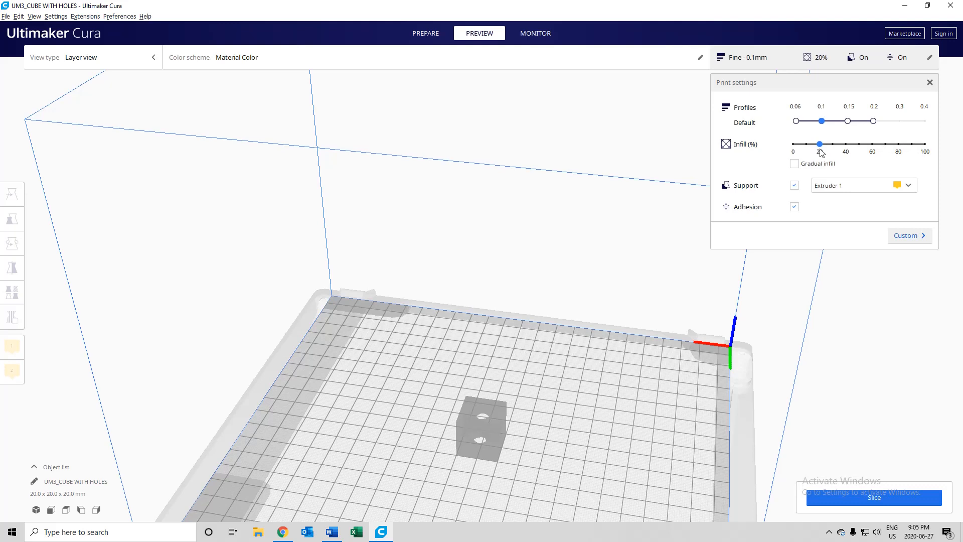
drag(822, 147, 932, 147)
click(852, 502)
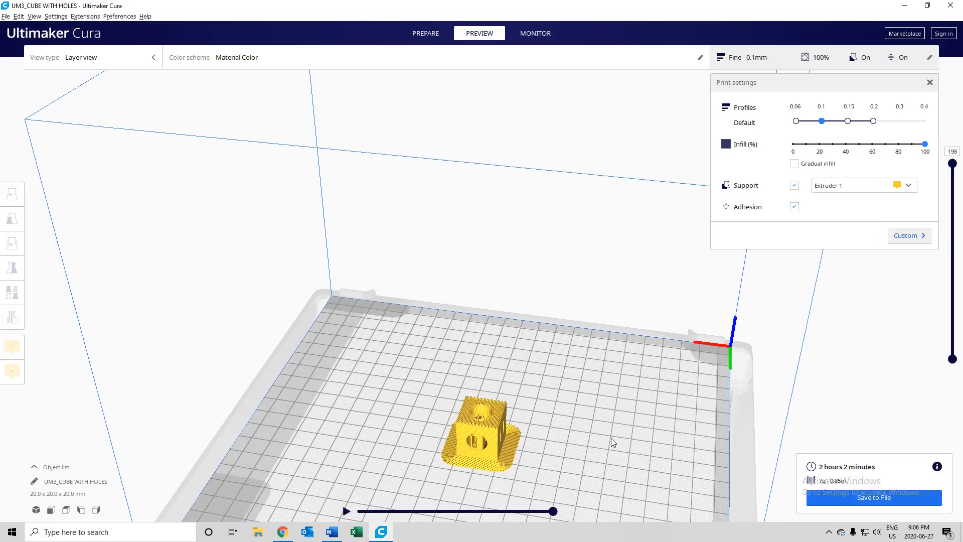
- Lower the layer view to layer 149 and inspect the cube's solid infill from above
right_drag(690, 345, 571, 409)
drag(953, 164, 953, 208)
scroll(503, 456, up, 3)
right_drag(527, 419, 515, 445)
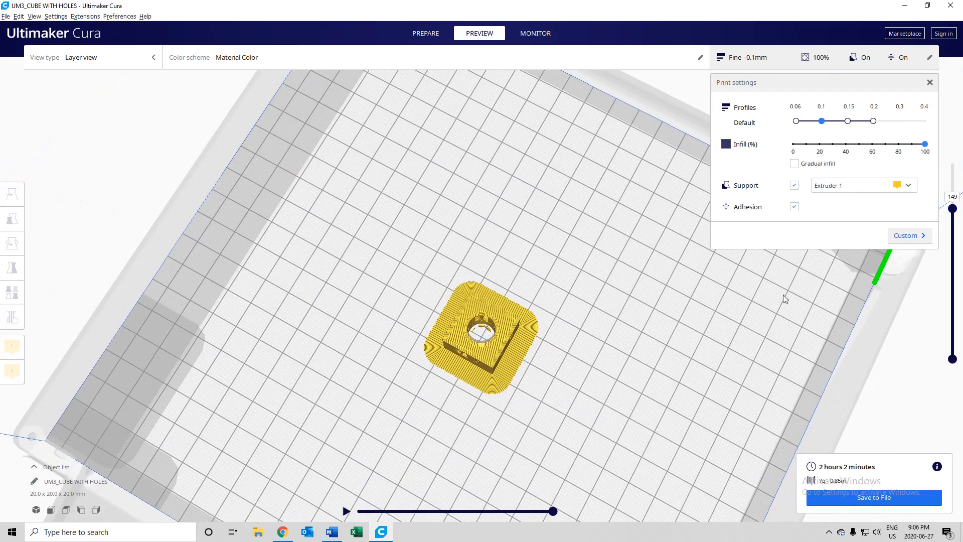
- Set the infill to 10% and slice the cube again
drag(951, 210, 848, 150)
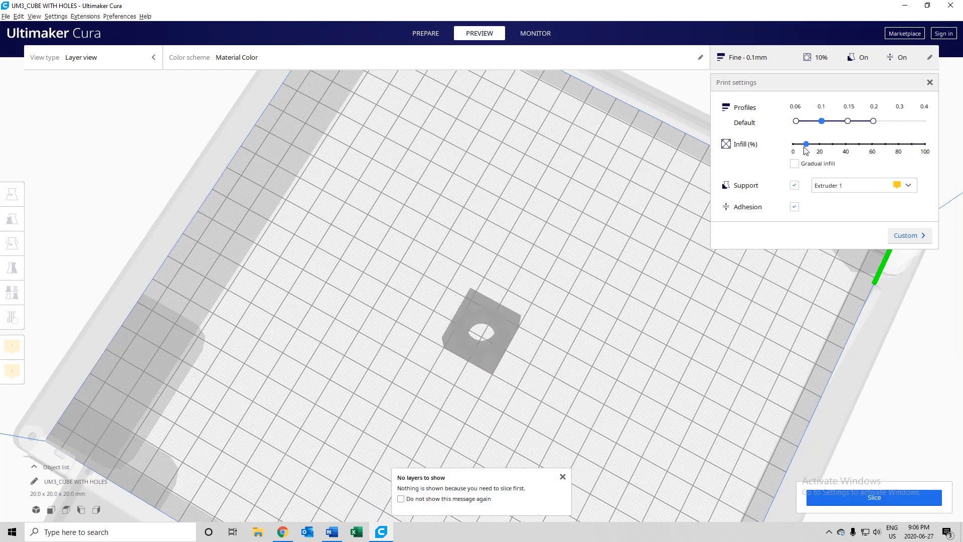
click(861, 499)
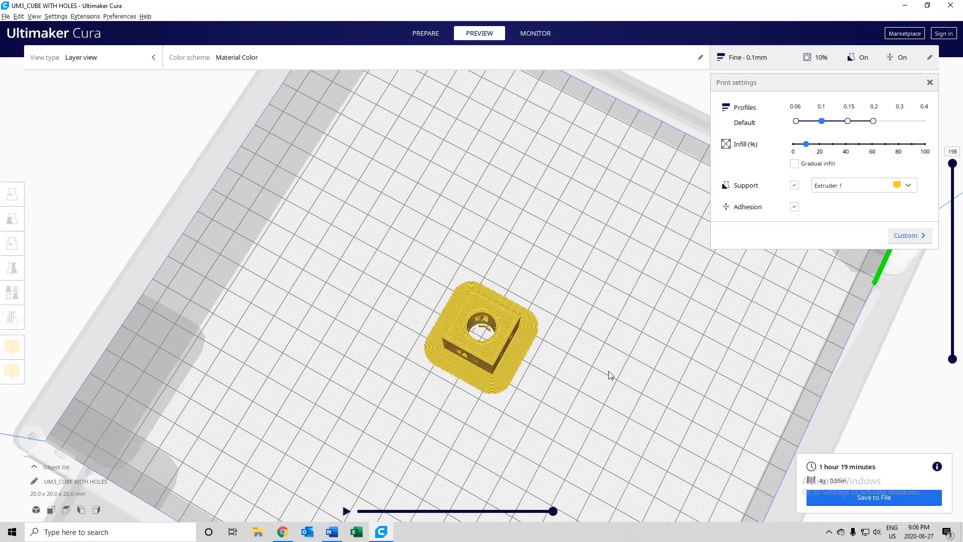
- Lower the layer view to layer 83 to inspect the sparse infill, then restore all layers and view the whole cube
drag(953, 166, 940, 279)
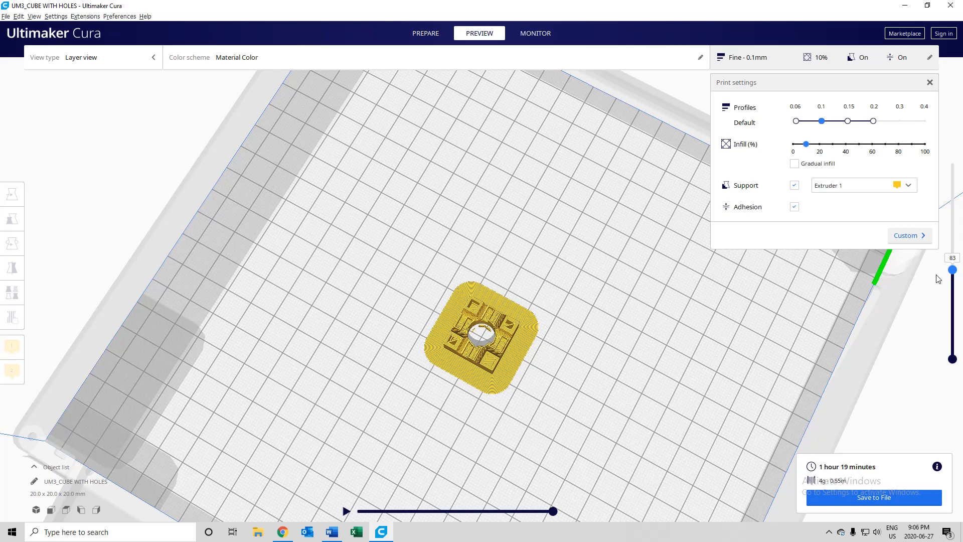
drag(939, 279, 939, 166)
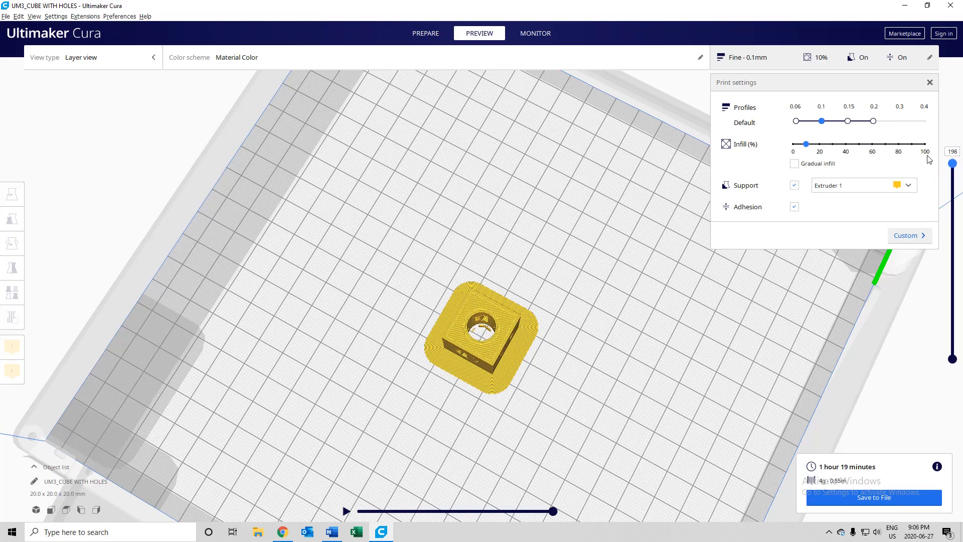
right_drag(570, 401, 642, 383)
scroll(575, 395, down, 3)
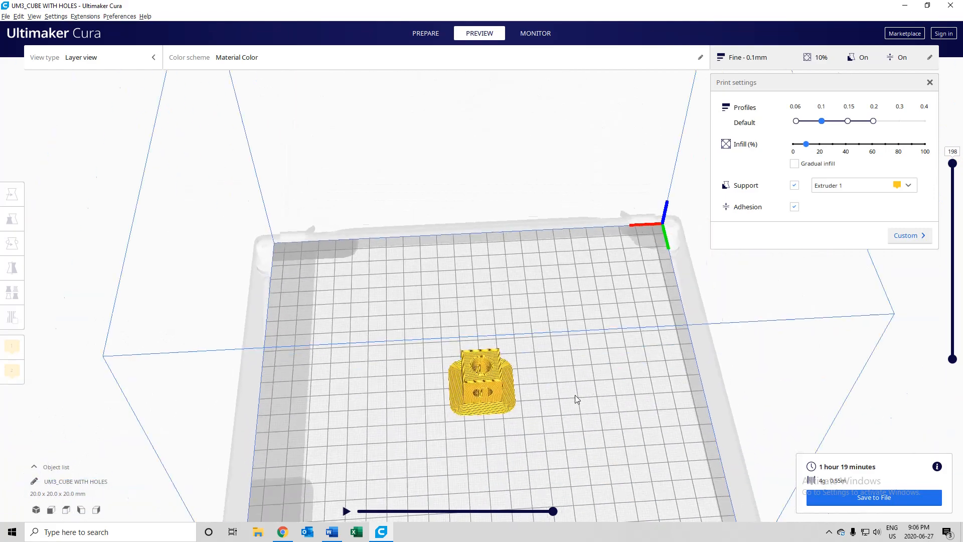
right_drag(575, 396, 561, 370)
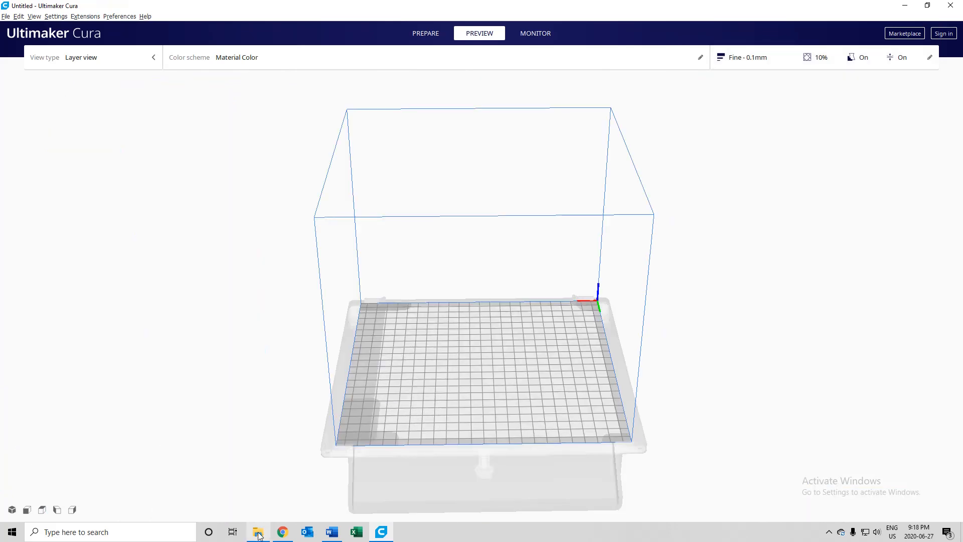
- Shrink the window to reach the EDCI Final folder, load the Test 1 file onto the build plate, and maximize the window again
click(927, 6)
drag(657, 43, 786, 52)
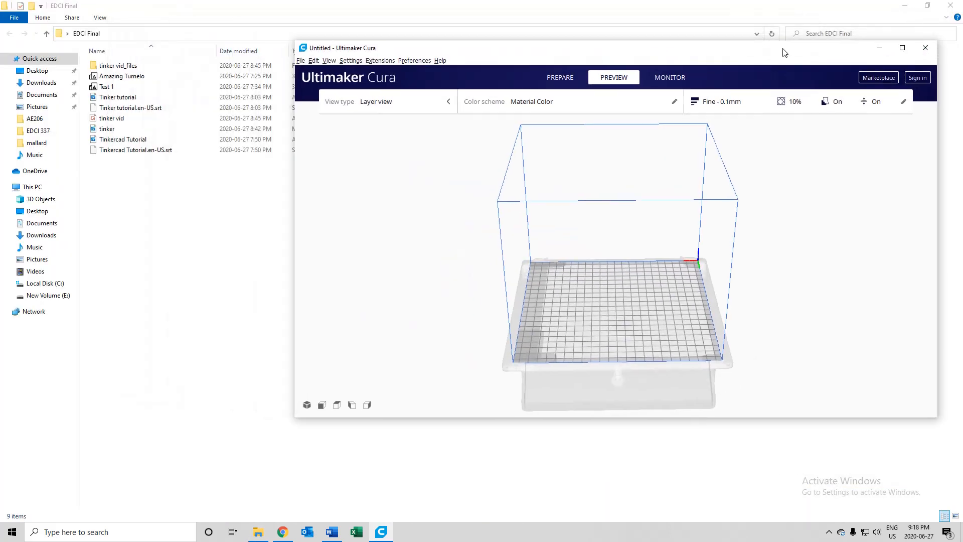
click(130, 91)
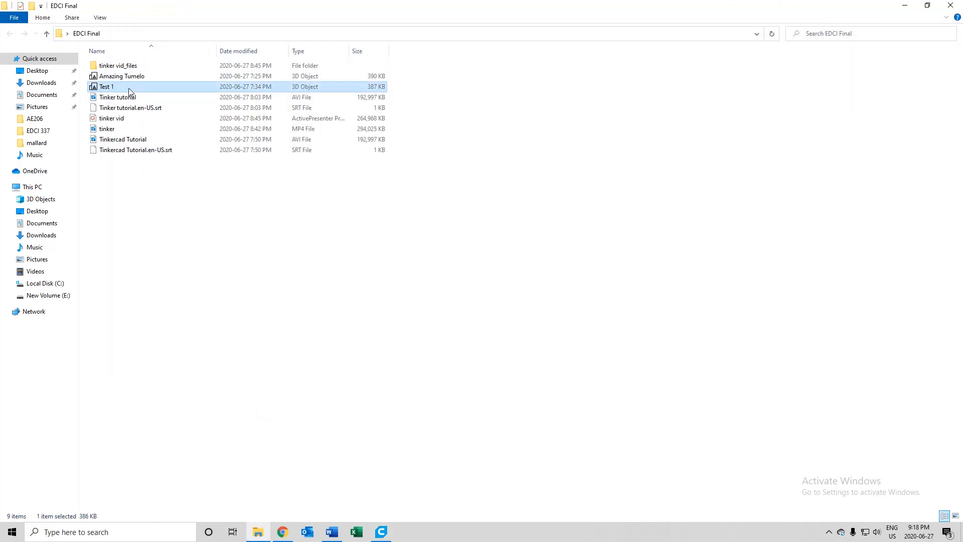
click(382, 532)
drag(180, 88, 517, 247)
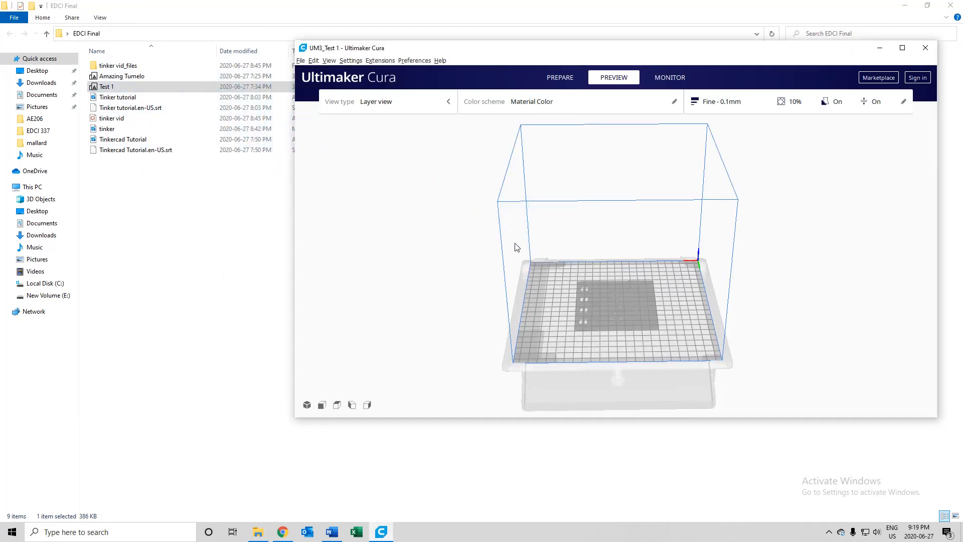
click(903, 48)
- Turn off support for the Test 1 plate in the recommended print settings and slice it
right_drag(659, 382, 220, 359)
right_drag(377, 374, 716, 385)
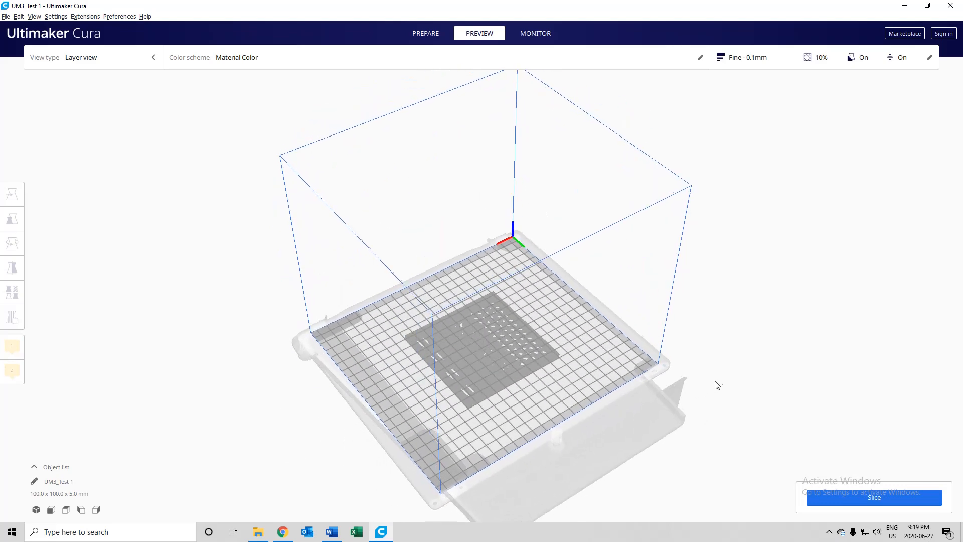
click(772, 59)
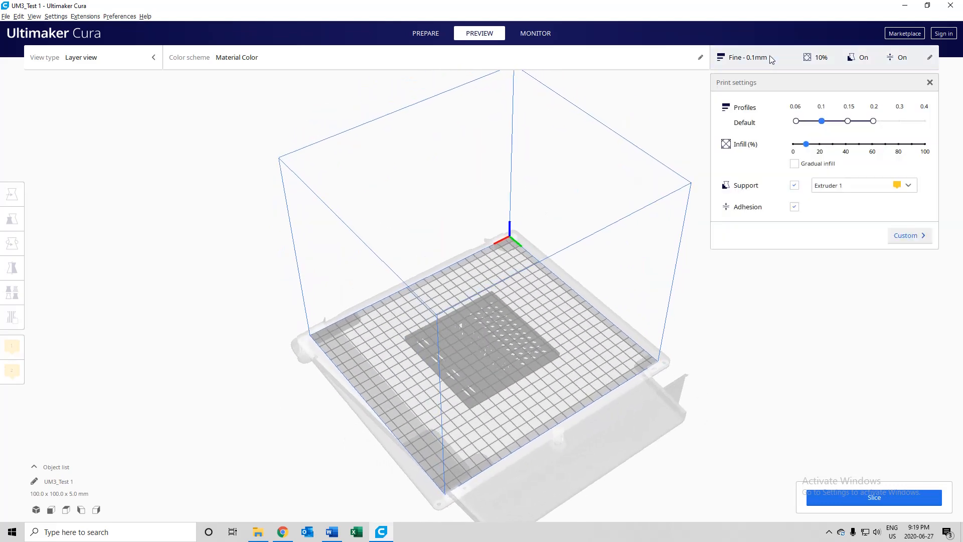
click(795, 186)
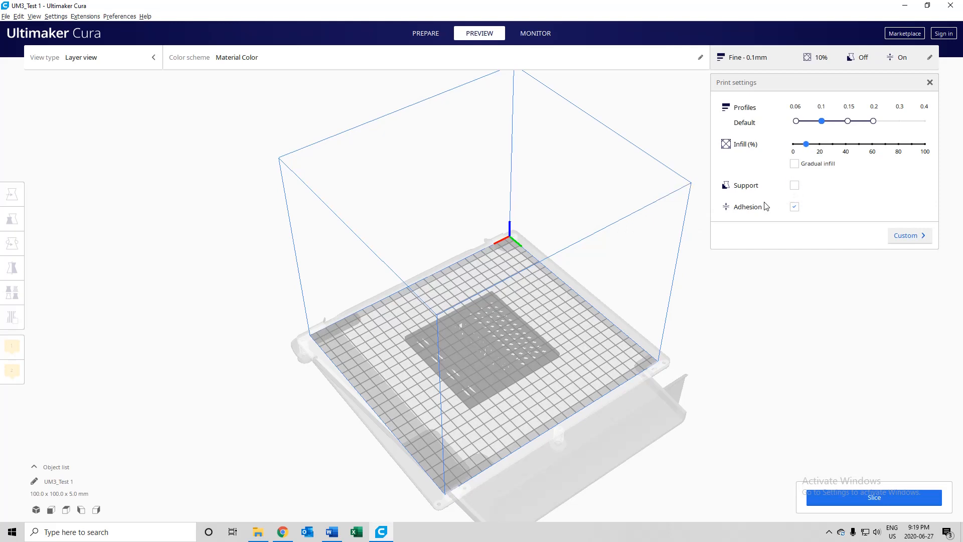
click(861, 499)
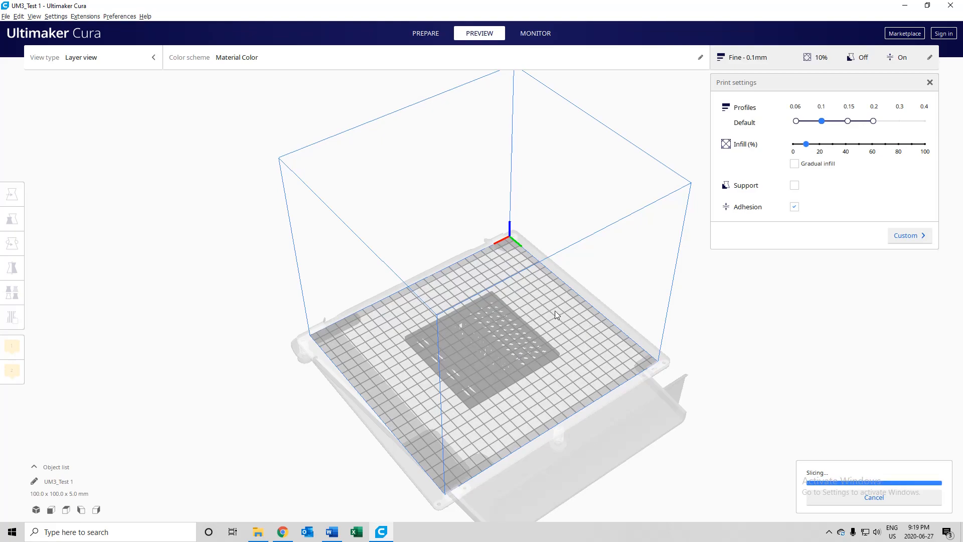
- Examine the sliced Test 1 plate, its cut-outs and its build plate adhesion from several angles
right_drag(553, 312, 517, 381)
scroll(471, 353, up, 5)
right_drag(442, 354, 581, 344)
scroll(616, 393, down, 5)
right_drag(616, 394, 510, 392)
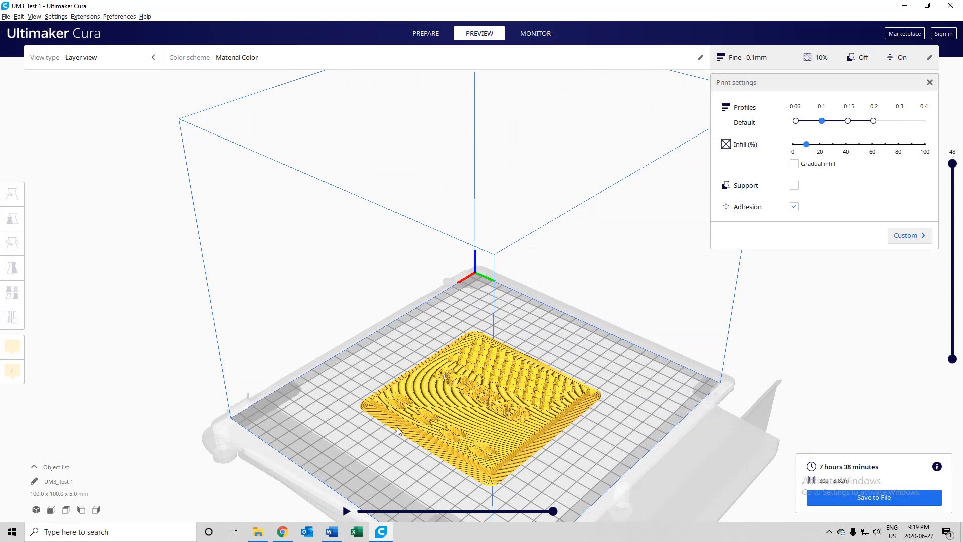
right_drag(342, 447, 279, 417)
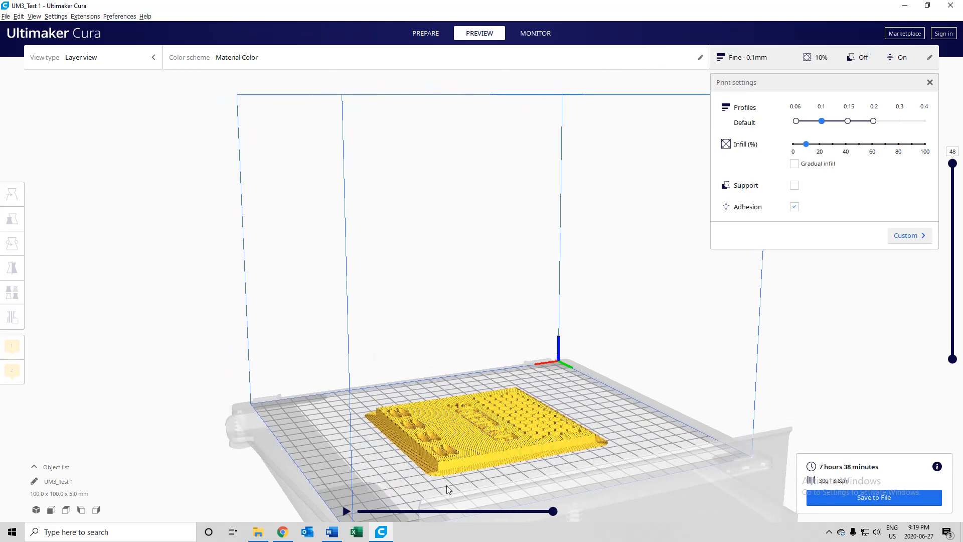
right_drag(341, 421, 405, 417)
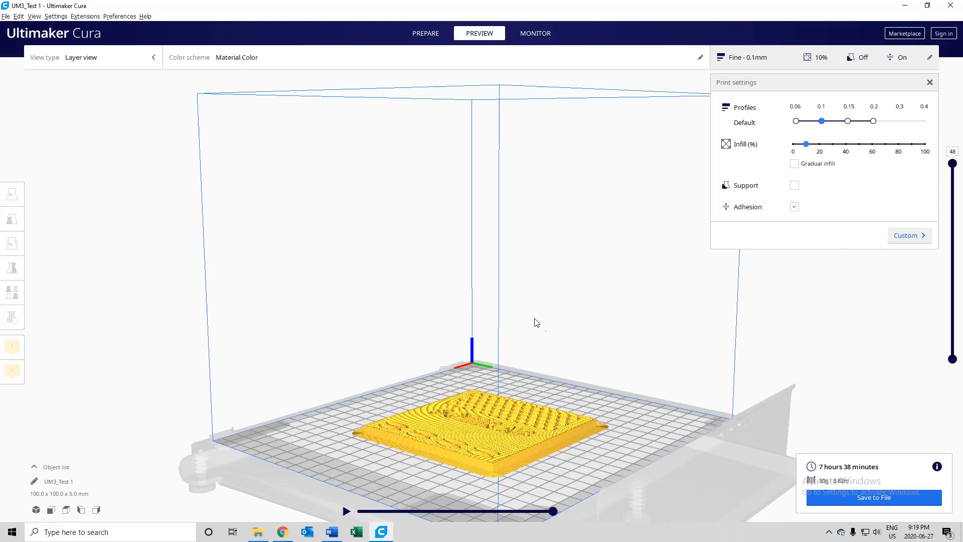
right_drag(536, 320, 557, 404)
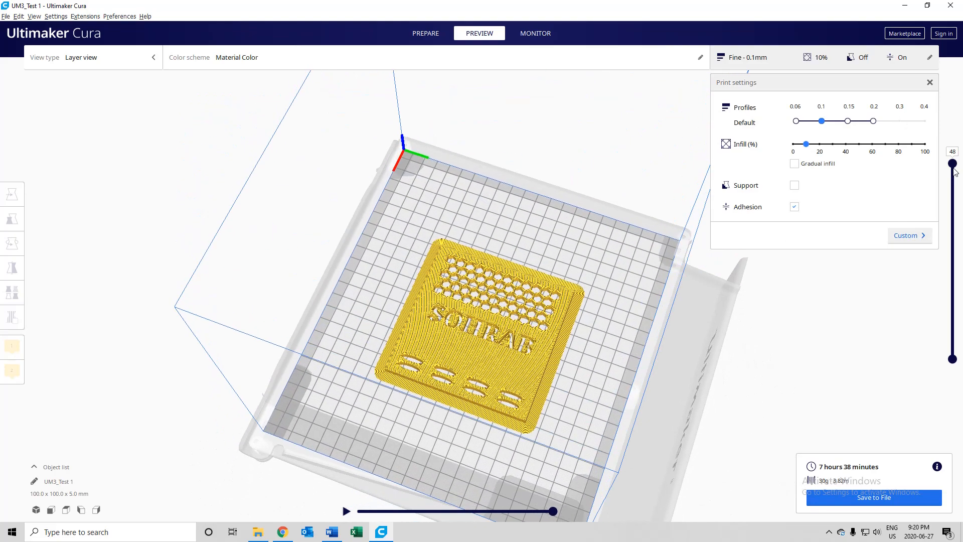
- Lower the layer view to layer 27 to inspect the plate's infill pattern, and restore the view to layer 48
drag(953, 164, 922, 255)
scroll(556, 356, up, 5)
right_drag(556, 356, 509, 352)
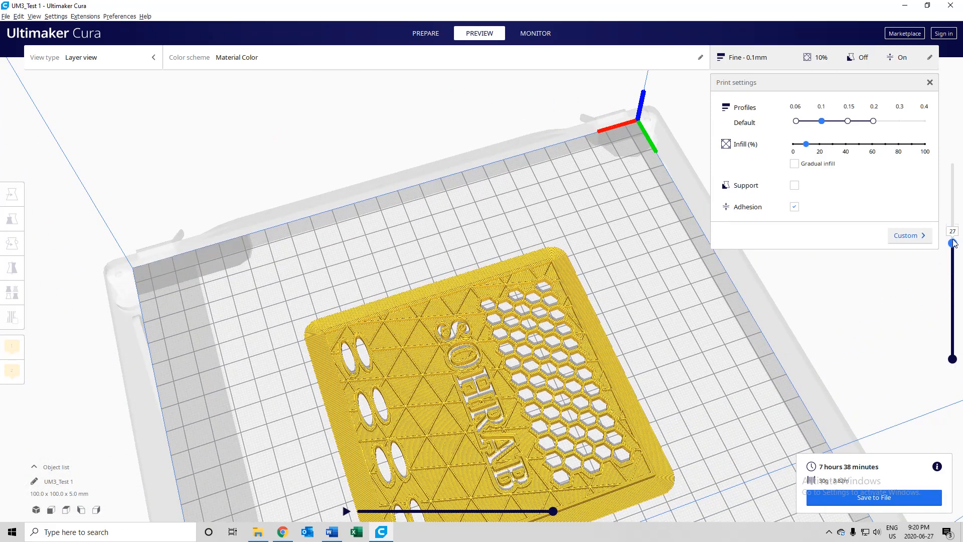
drag(954, 243, 954, 164)
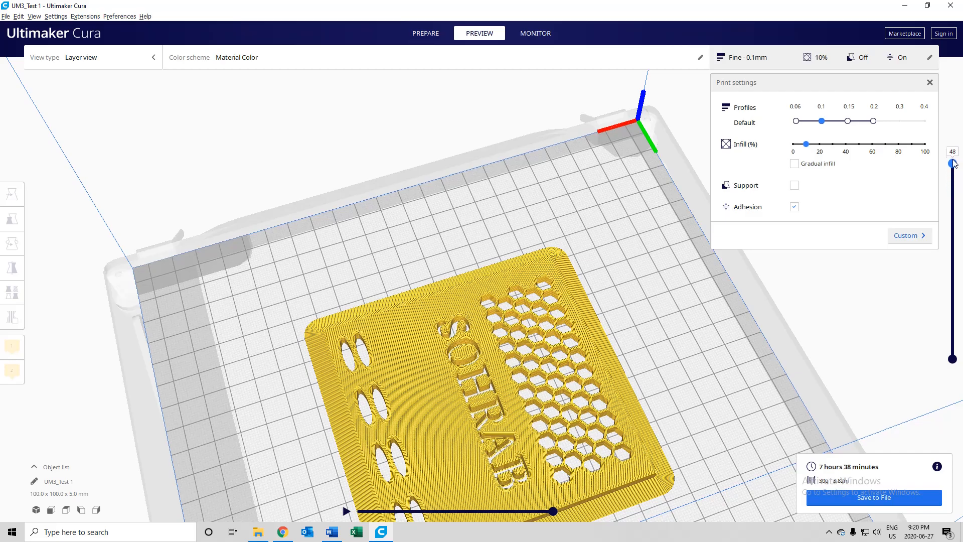
- Inspect the plate's cut-out lettering and hexagonal holes up close from different angles
right_drag(751, 371, 539, 415)
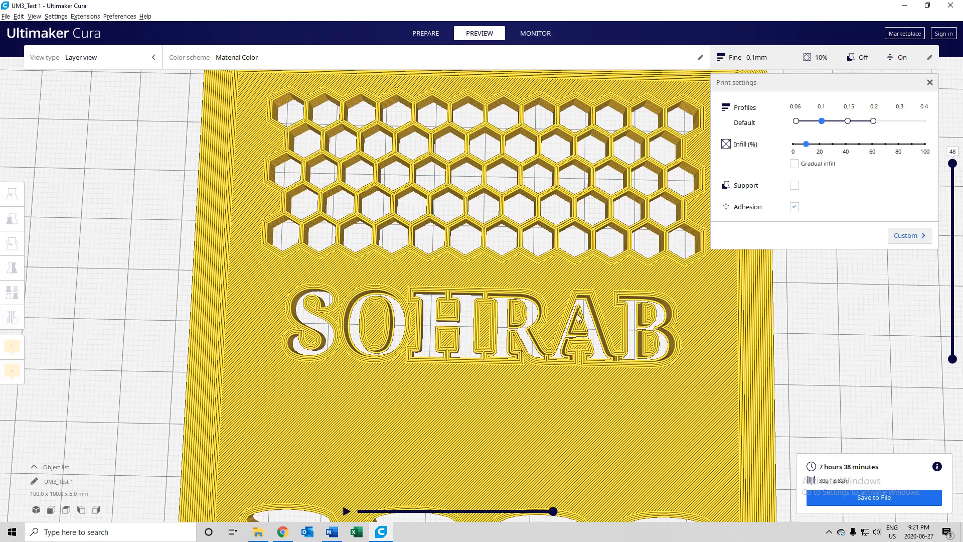
right_drag(608, 346, 555, 346)
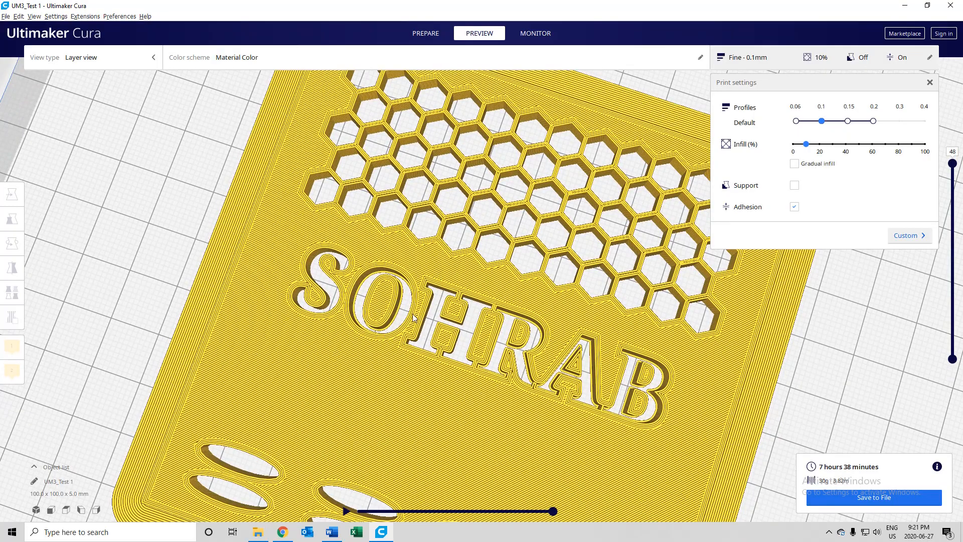
right_drag(325, 357, 376, 378)
right_drag(433, 387, 475, 421)
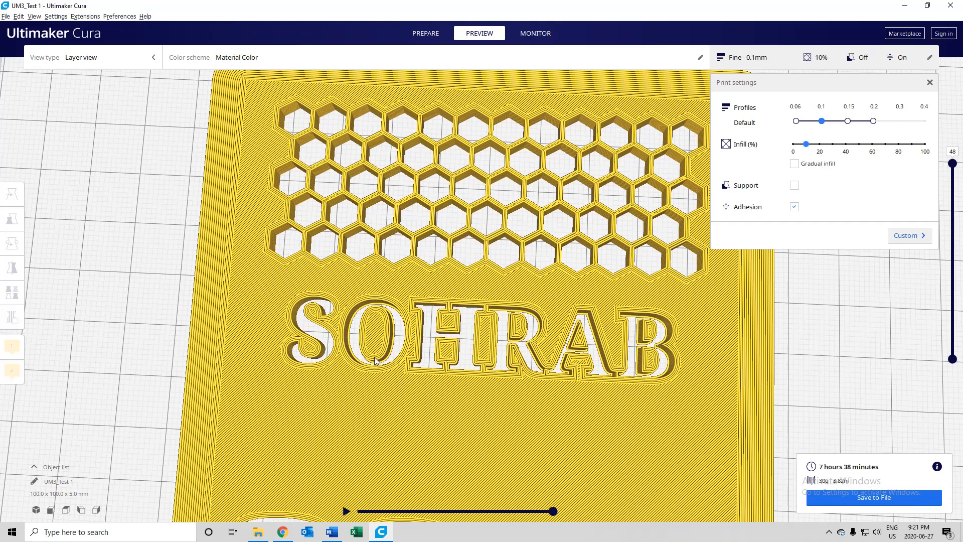
- Start saving the sliced Test 1 plate to a file
scroll(465, 388, down, 10)
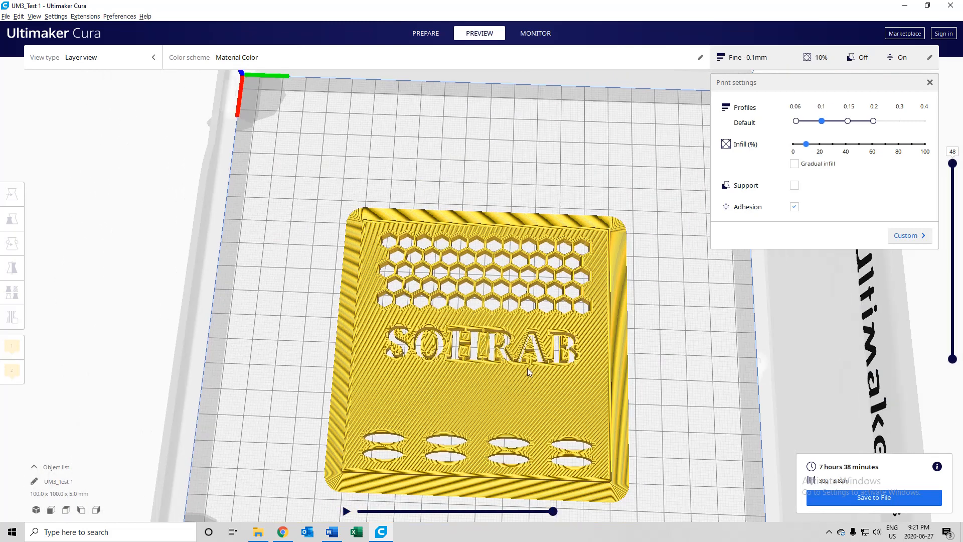
right_drag(528, 378, 539, 362)
click(879, 504)
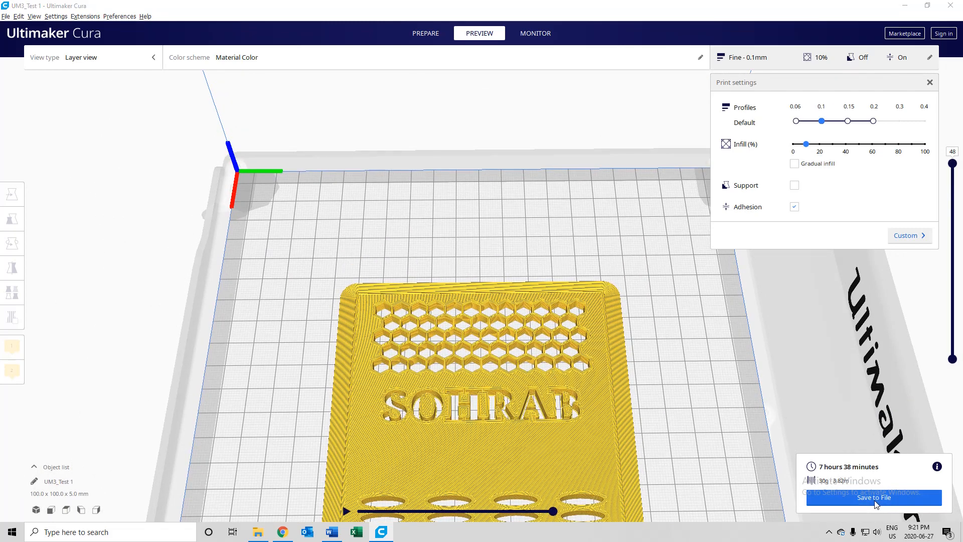